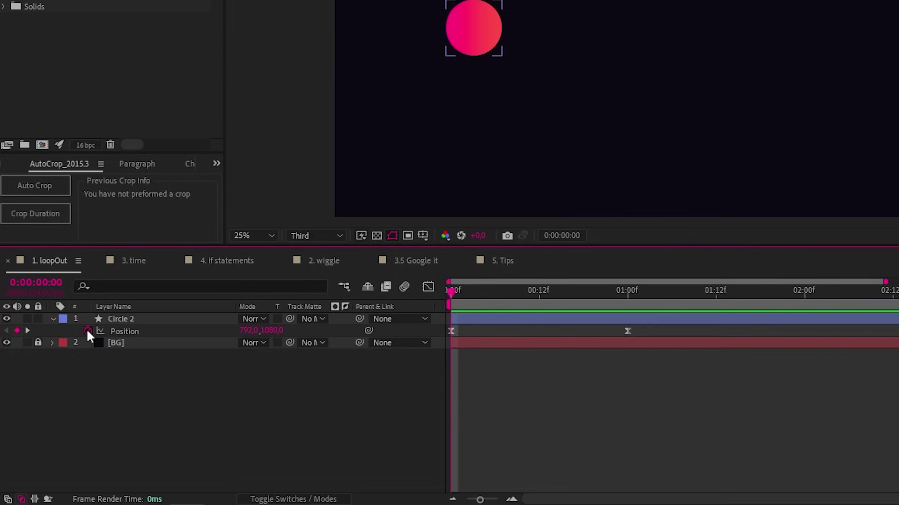
- Give Circle 2's Position a loopOut("cycle") expression and preview the cycling motion
{"action": "left_click", "coordinate": [60, 388], "text": "alt"}
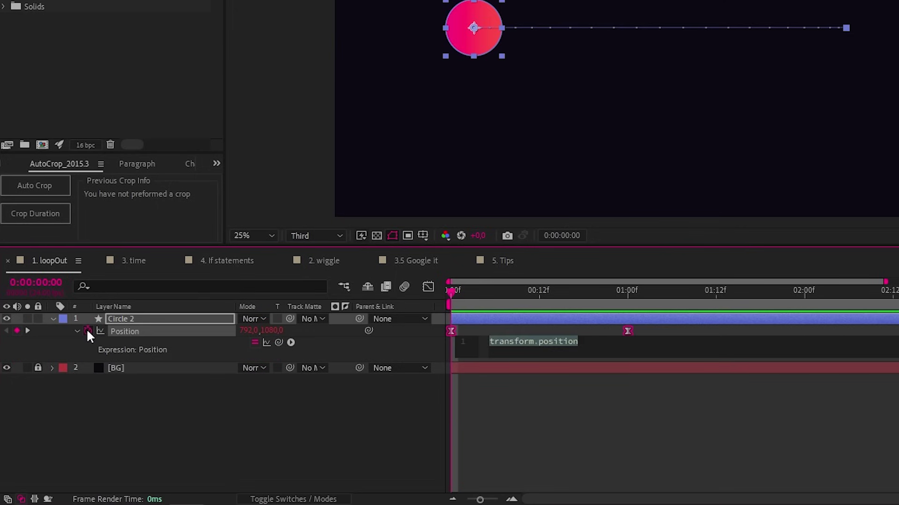
{"action": "type", "text": "loopO"}
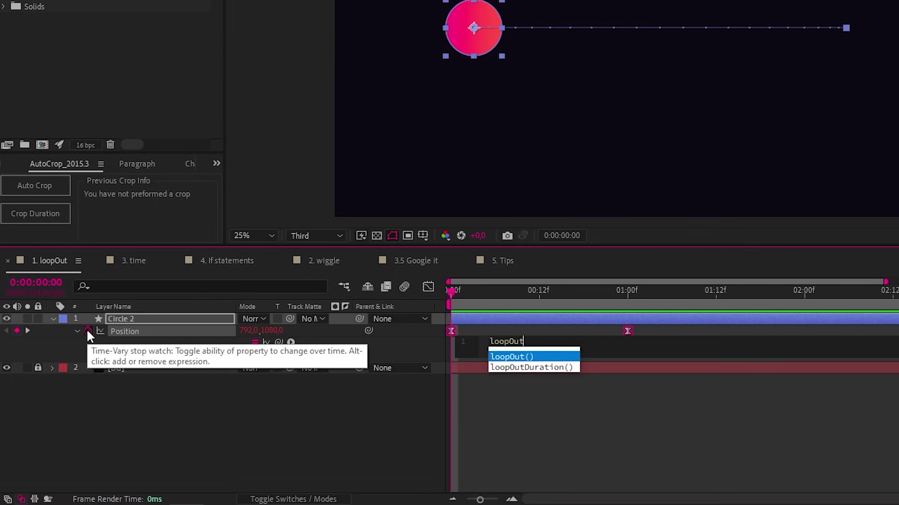
{"action": "type", "text": "ut"}
{"action": "key", "text": "Return"}
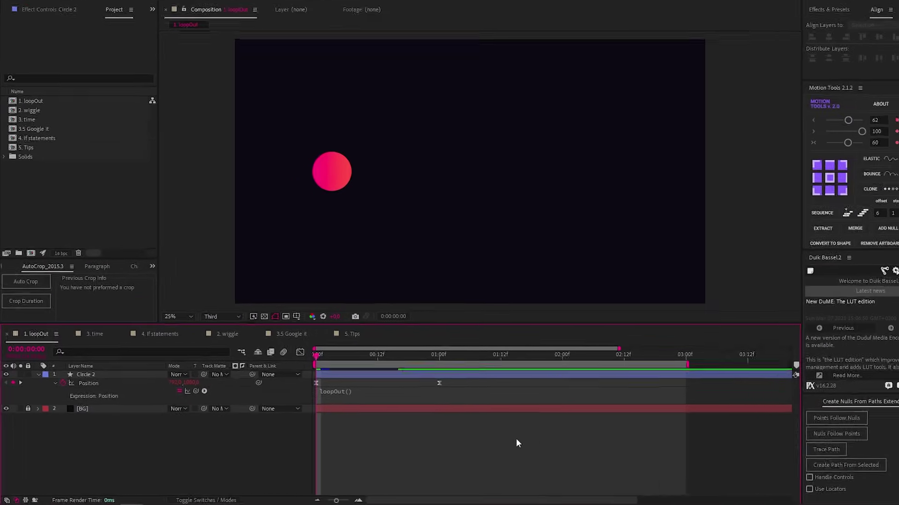
{"action": "key", "text": "space"}
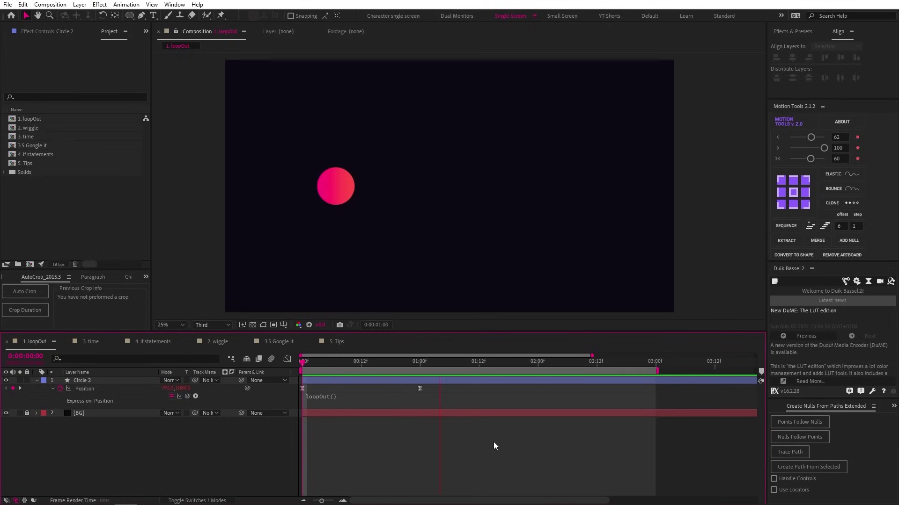
{"action": "left_click", "coordinate": [353, 395]}
{"action": "type", "text": "\"cycle"}
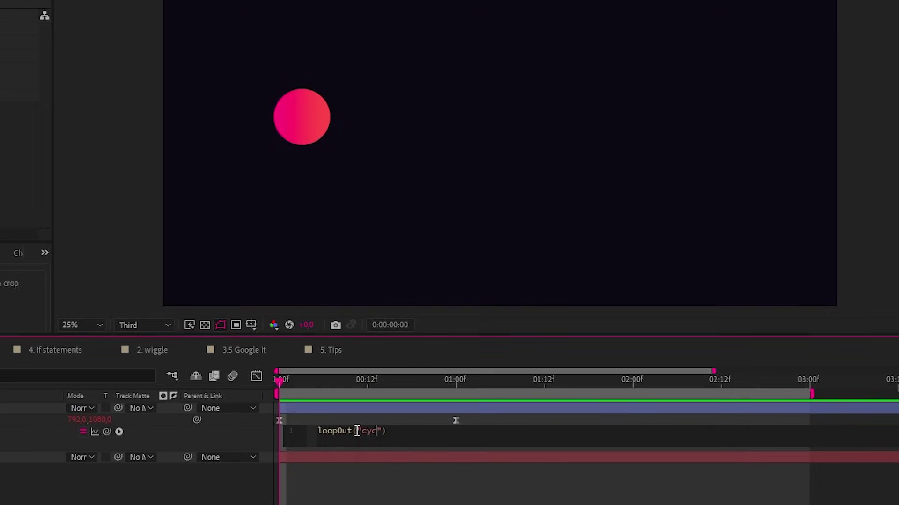
{"action": "left_click", "coordinate": [395, 496]}
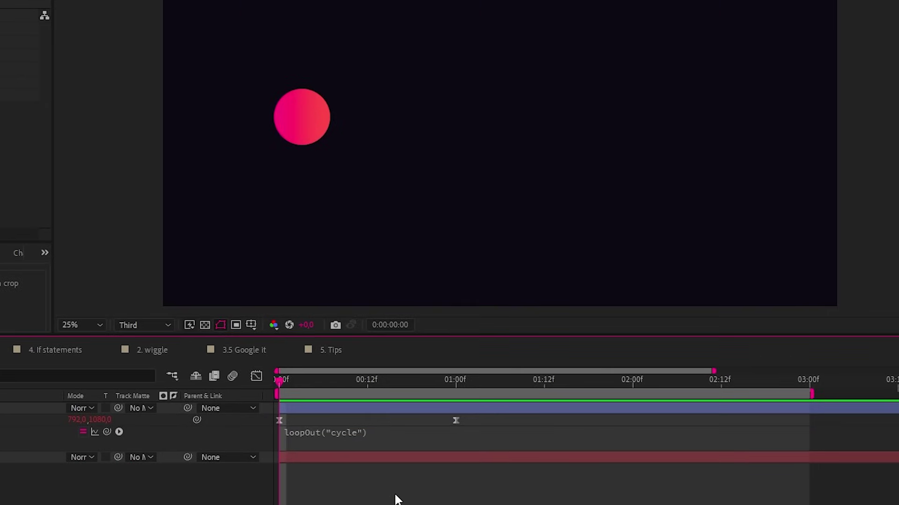
{"action": "key", "text": "space"}
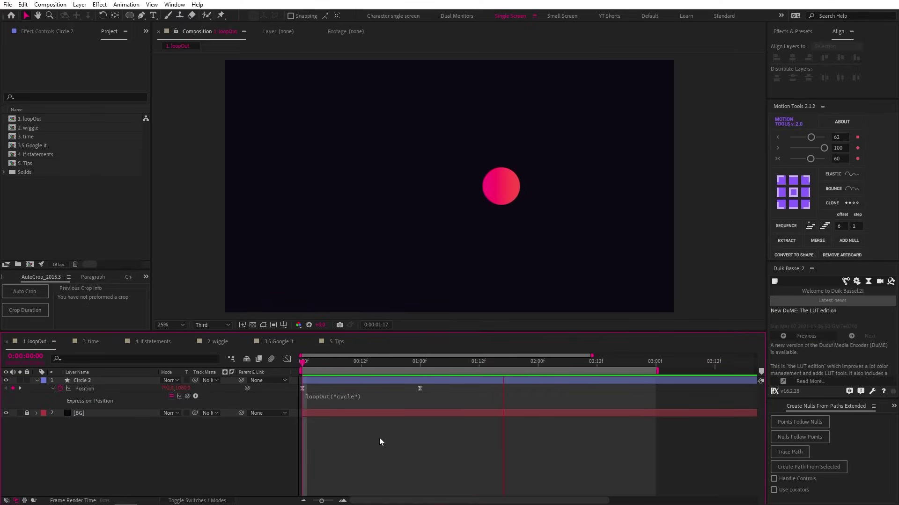
- Change the loop type to "Pingpong" and preview the back-and-forth motion
{"action": "double_click", "coordinate": [371, 397]}
{"action": "type", "text": "Pingpong"}
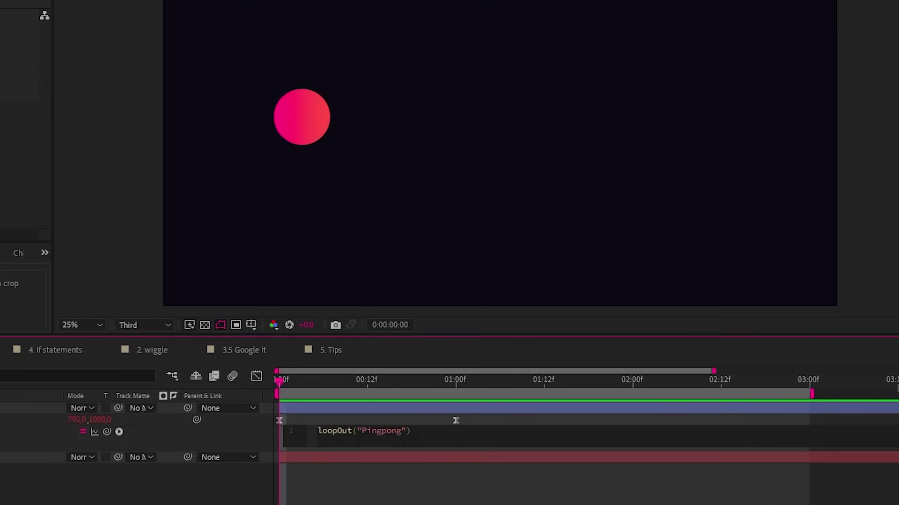
{"action": "key", "text": "KP_Enter"}
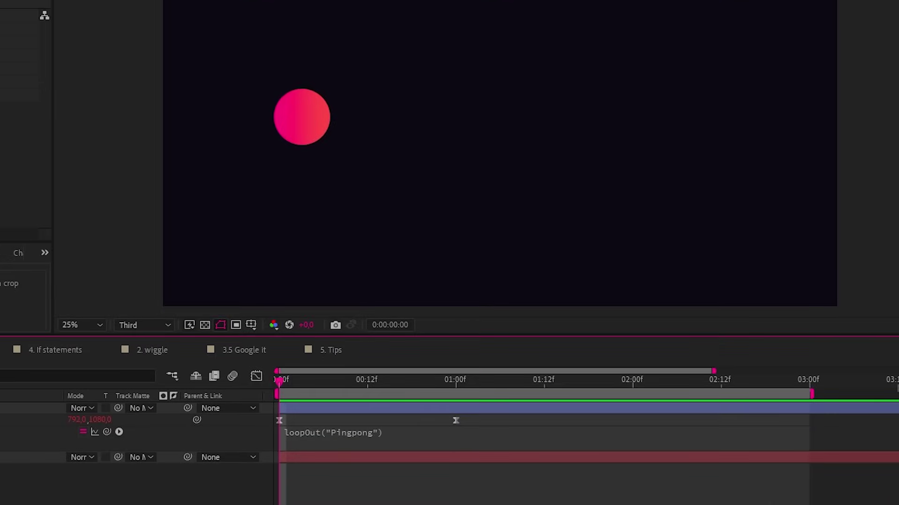
{"action": "key", "text": "space"}
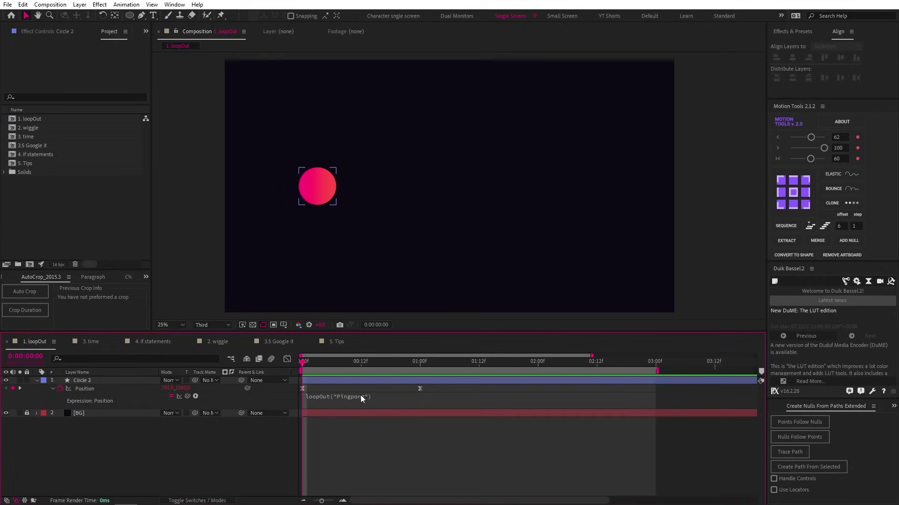
- Revert the Position expression to plain loopOut(), then scrub and play the looping animation
{"action": "left_click", "coordinate": [361, 397]}
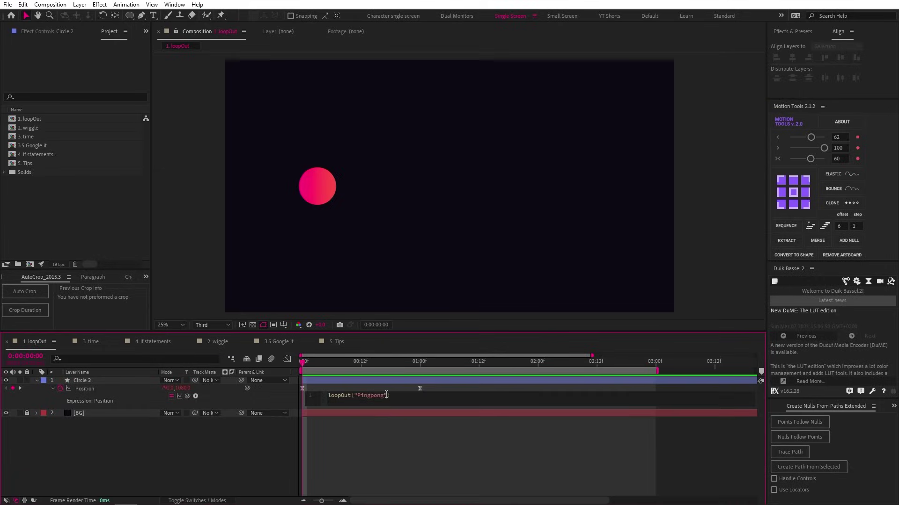
{"action": "left_click", "coordinate": [373, 439]}
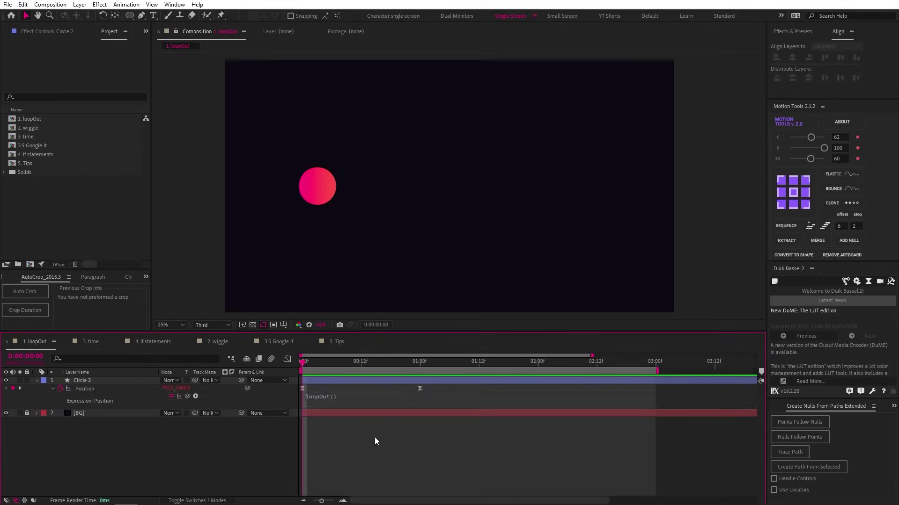
{"action": "left_click", "coordinate": [301, 392]}
{"action": "left_click_drag", "start_coordinate": [428, 367], "coordinate": [540, 375]}
{"action": "left_click", "coordinate": [391, 442]}
{"action": "key", "text": "space"}
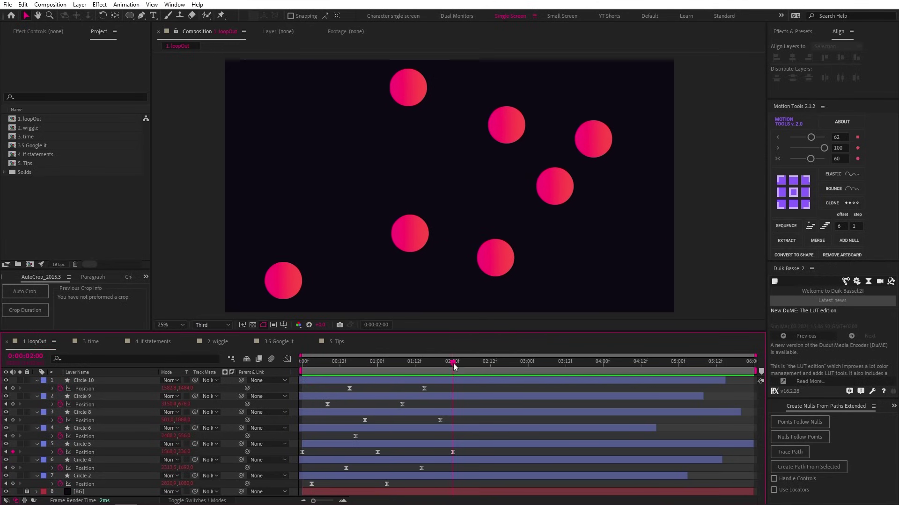
- Precompose the seven circle layers into a precomp named "Circles pre"
{"action": "left_click", "coordinate": [462, 492]}
{"action": "right_click", "coordinate": [462, 492]}
{"action": "left_click", "coordinate": [590, 317]}
{"action": "left_click", "coordinate": [420, 476], "text": "shift"}
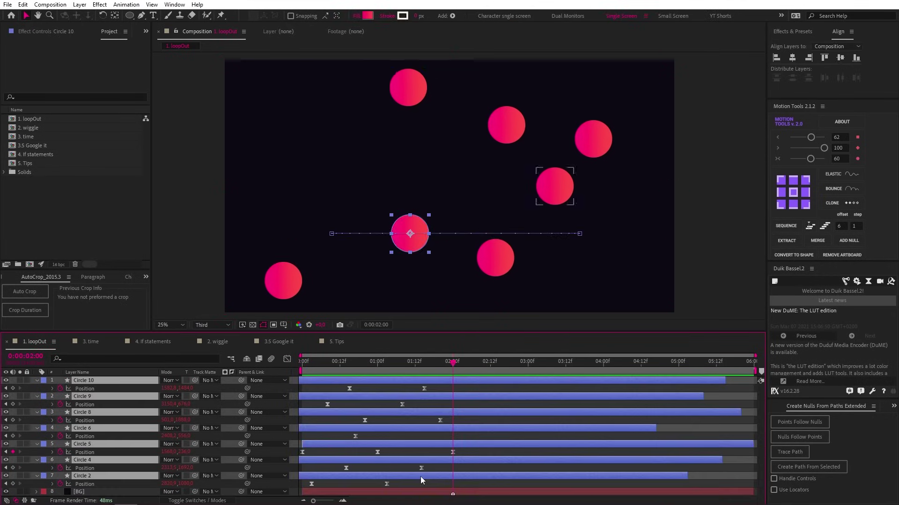
{"action": "key", "text": "ctrl+shift+c"}
{"action": "type", "text": "Circles pre"}
{"action": "left_click", "coordinate": [492, 314]}
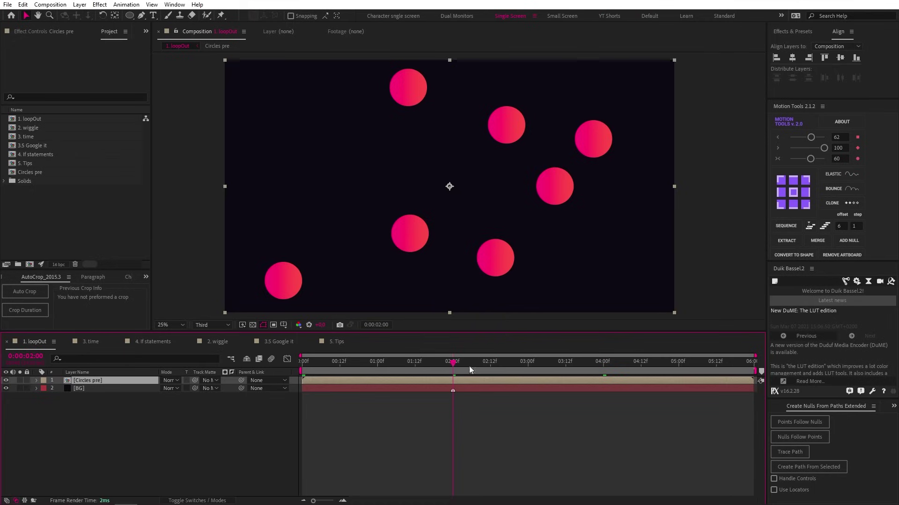
- Enable time remapping on Circles pre and delete its end keyframe
{"action": "right_click", "coordinate": [470, 378]}
{"action": "mouse_move", "coordinate": [538, 154]}
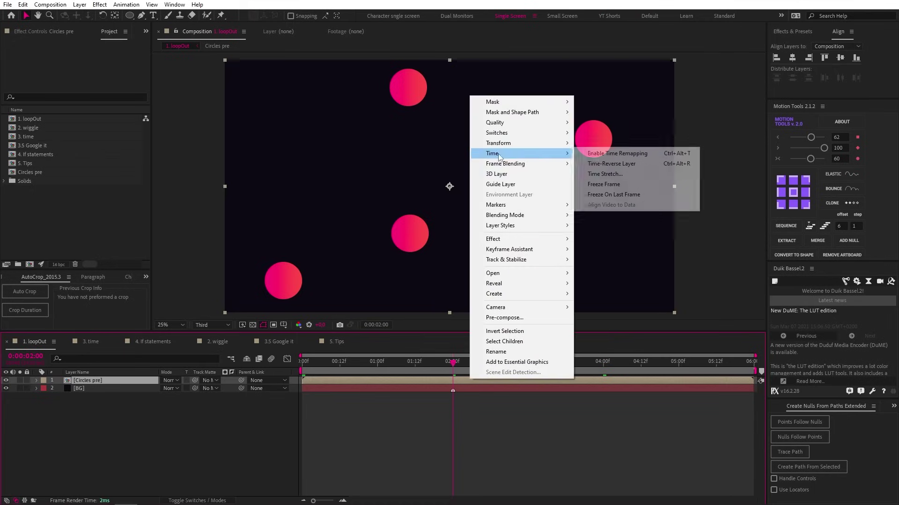
{"action": "left_click", "coordinate": [589, 155]}
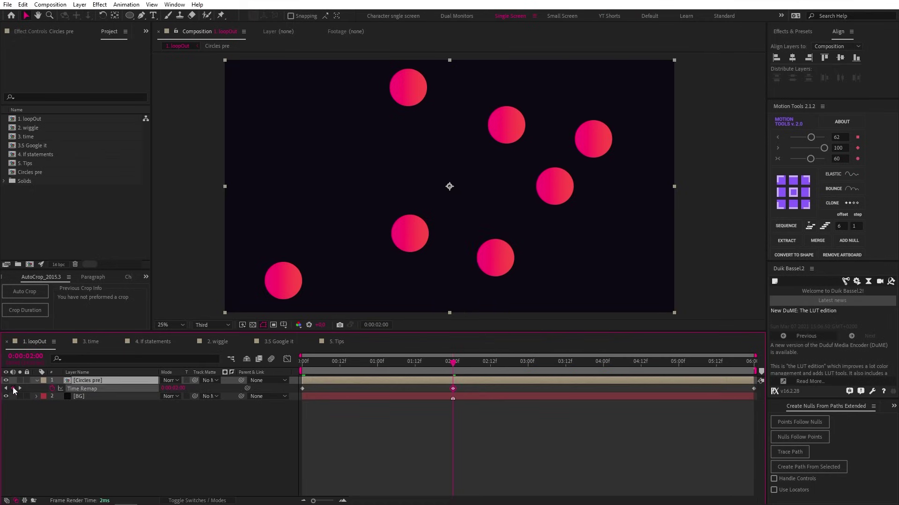
{"action": "left_click", "coordinate": [753, 389]}
{"action": "key", "text": "Delete"}
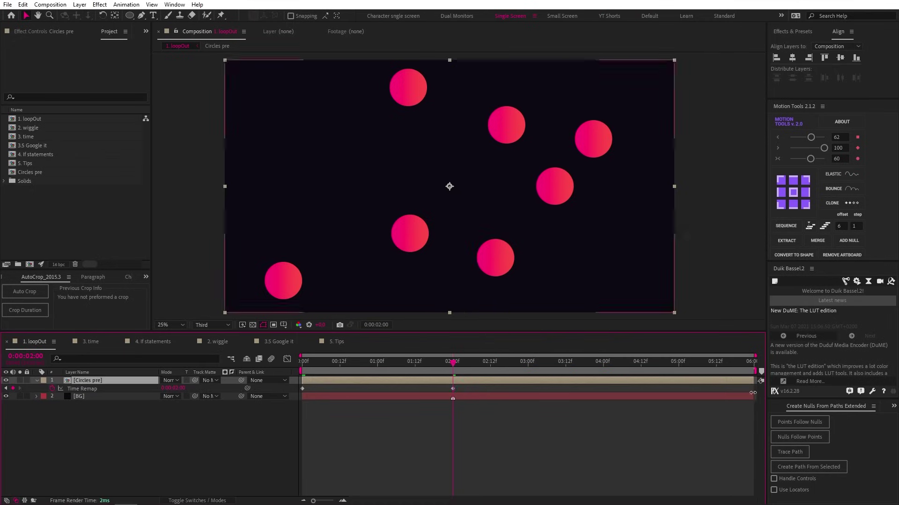
- Add a loopOut() expression to Time Remap and preview the looping circles
{"action": "left_click", "coordinate": [53, 392], "text": "alt"}
{"action": "type", "text": "loop"}
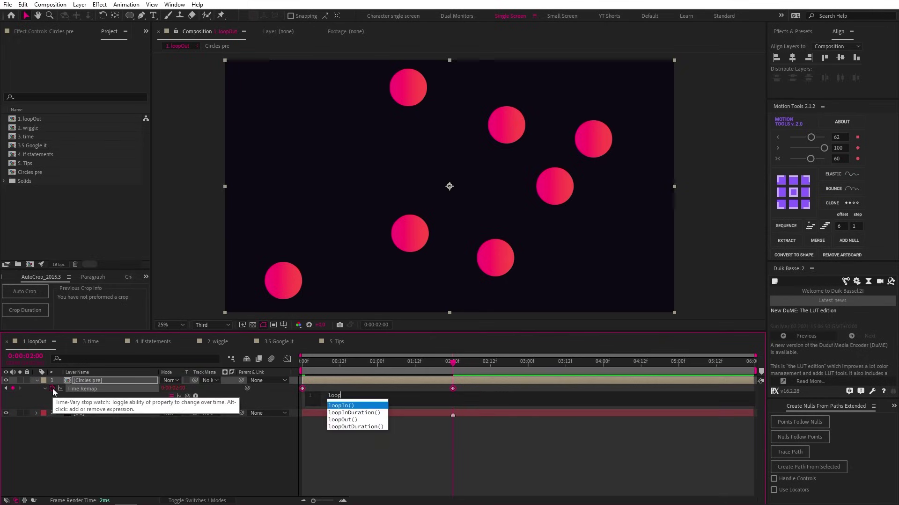
{"action": "type", "text": "Out"}
{"action": "key", "text": "Return"}
{"action": "left_click", "coordinate": [512, 450]}
{"action": "key", "text": "space"}
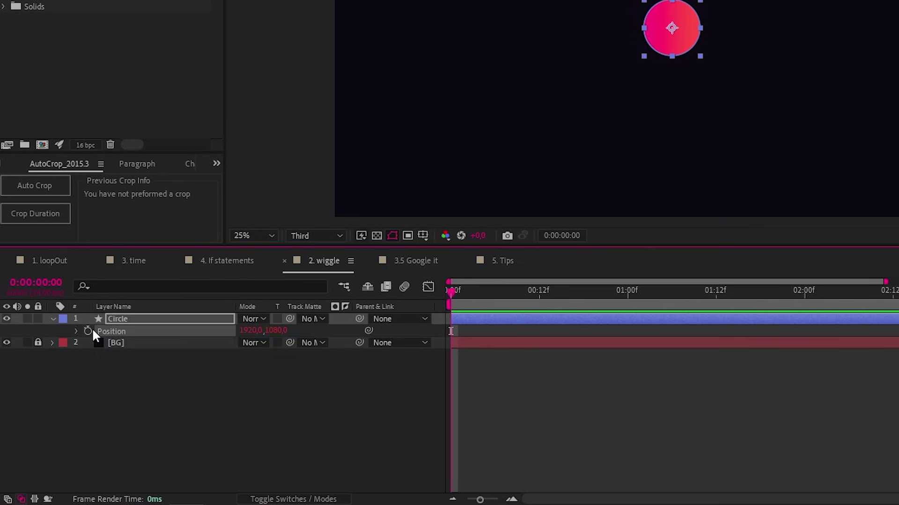
- Add a wiggle(5,50) expression to the circle's Position and preview the jitter
{"action": "left_click", "coordinate": [93, 331], "text": "alt"}
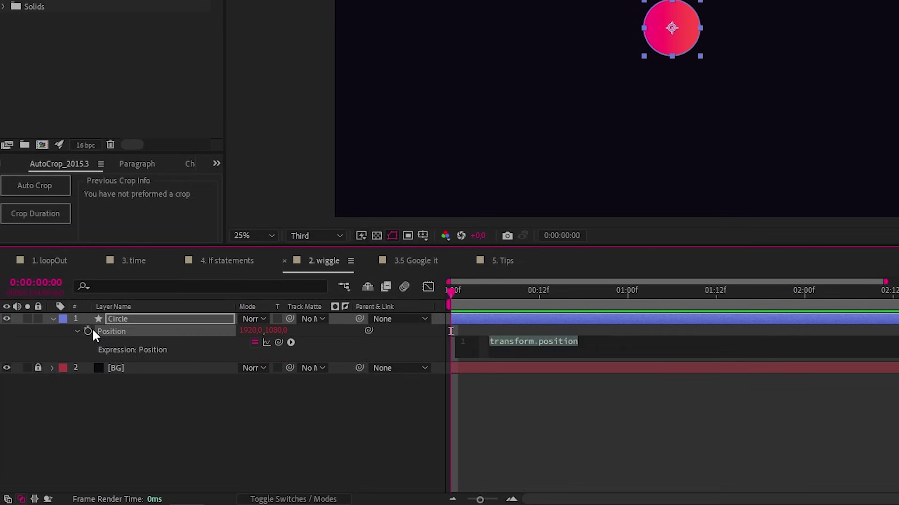
{"action": "type", "text": "wiggle"}
{"action": "key", "text": "Return"}
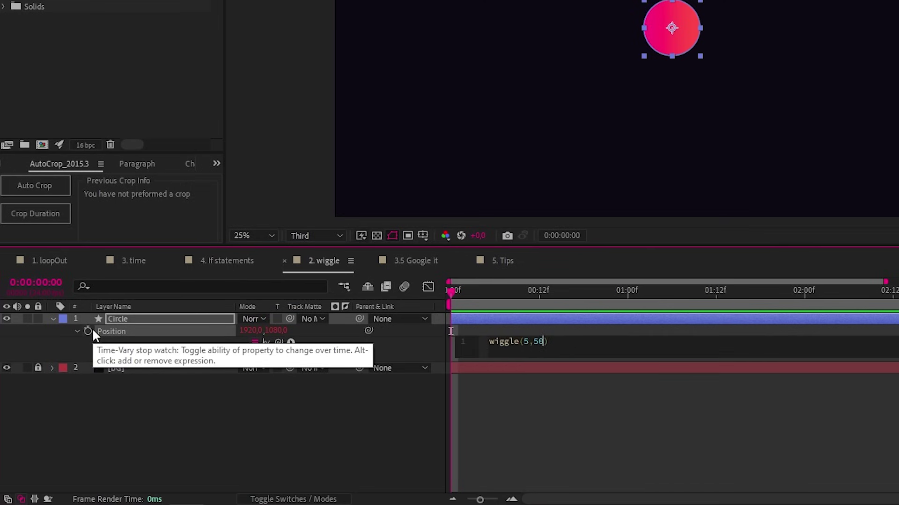
{"action": "left_click", "coordinate": [571, 414]}
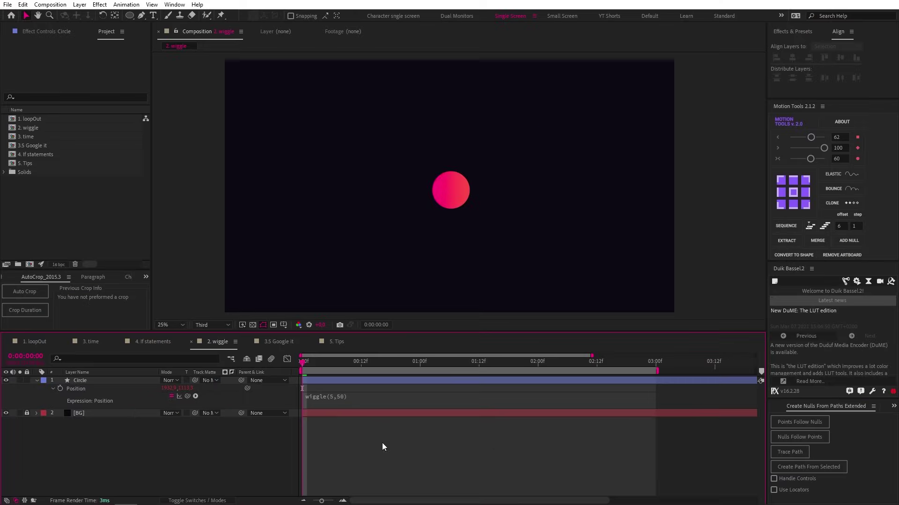
{"action": "key", "text": "space"}
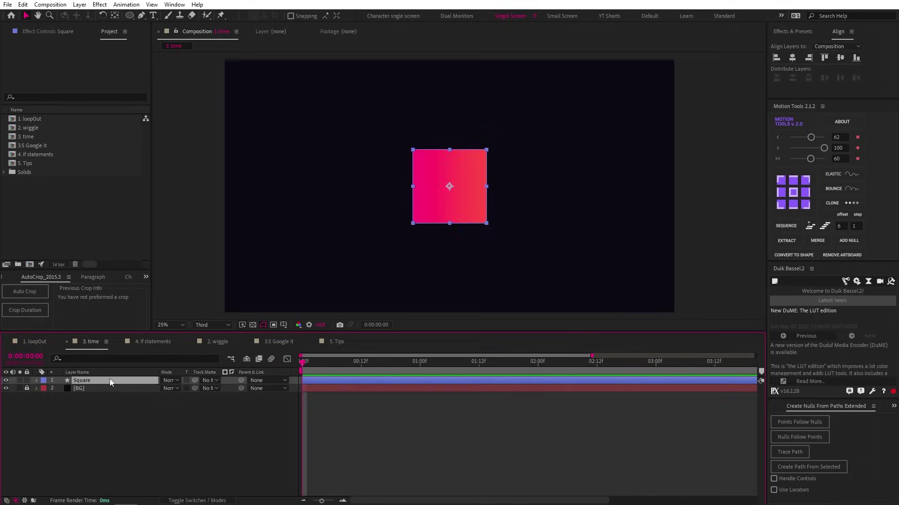
- Add a time*100 expression to the Square's Rotation and preview the spin
{"action": "key", "text": "r"}
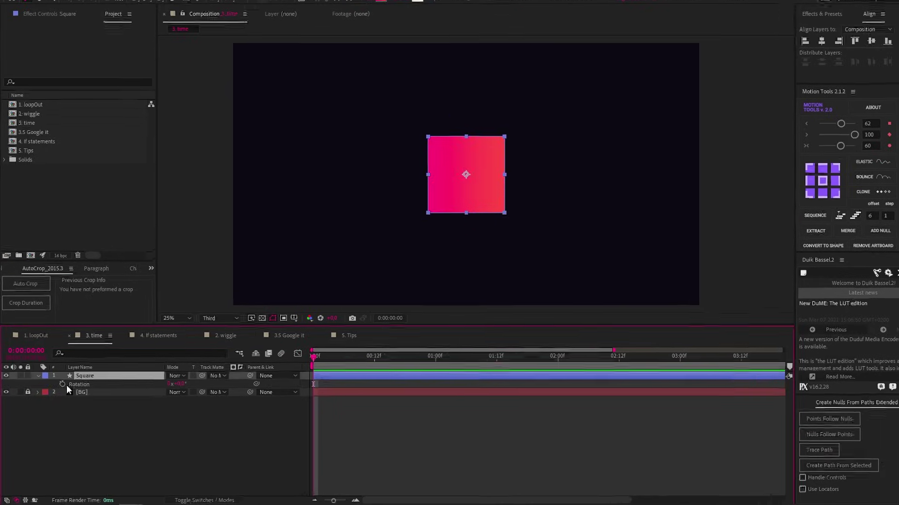
{"action": "left_click", "coordinate": [60, 389], "text": "alt"}
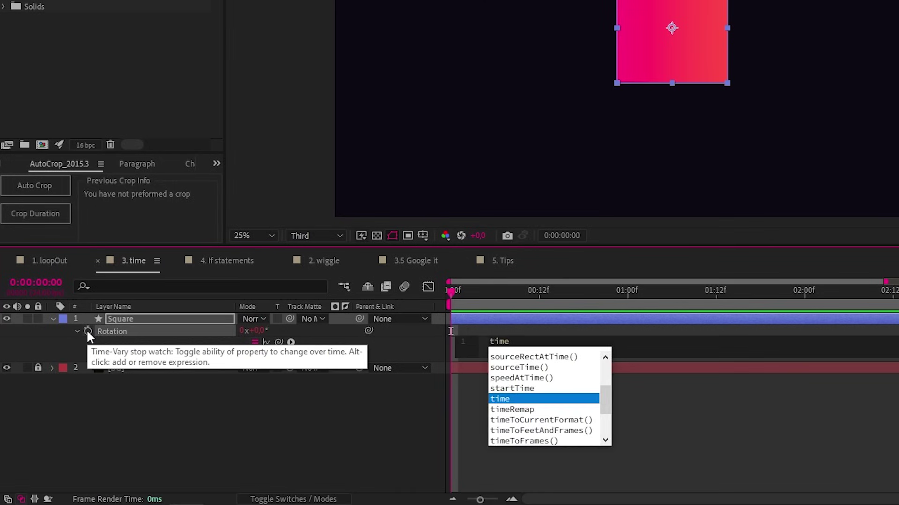
{"action": "type", "text": "time*"}
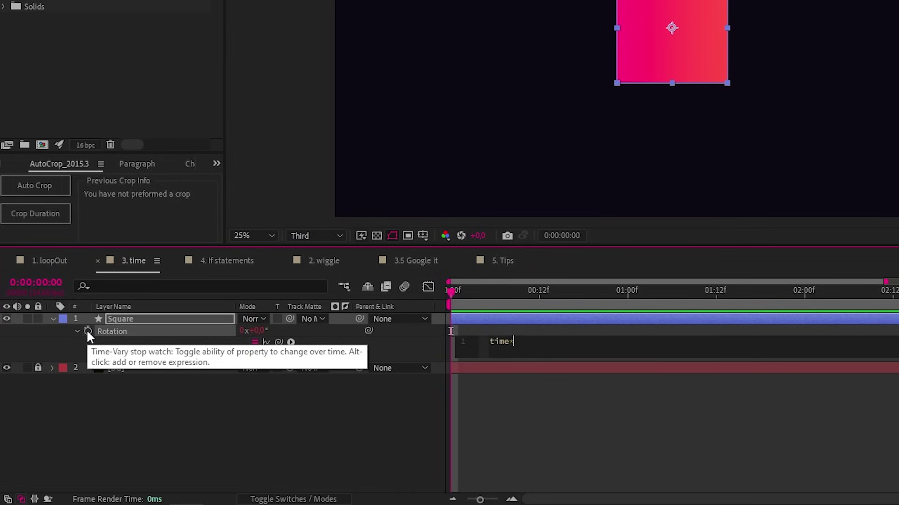
{"action": "type", "text": "100"}
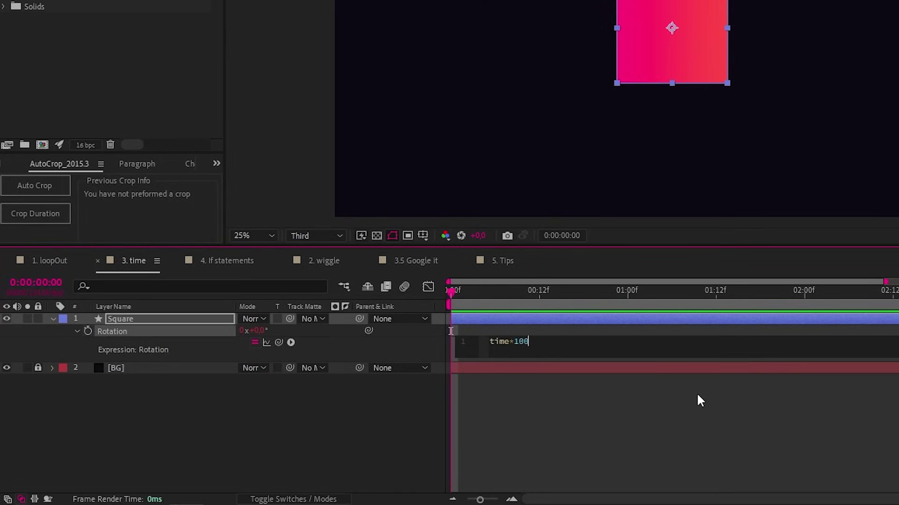
{"action": "left_click", "coordinate": [697, 393]}
{"action": "key", "text": "space"}
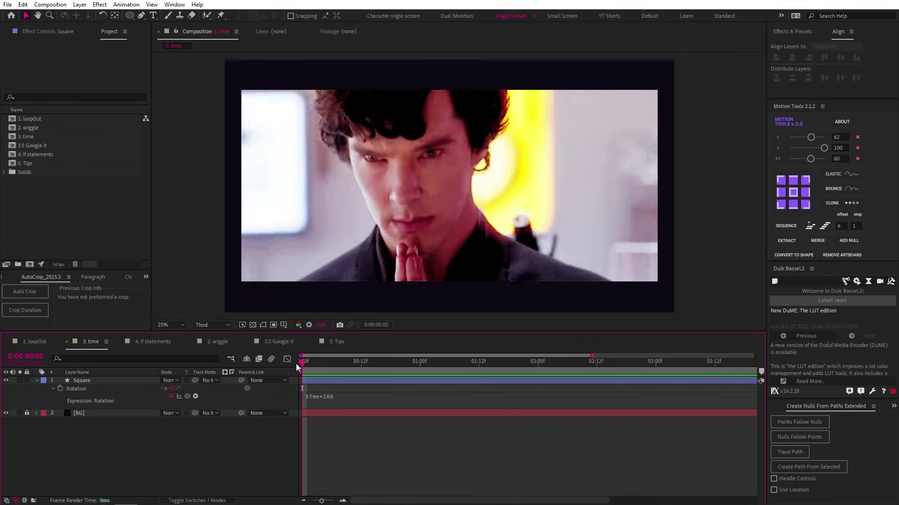
- Change the rotation expression to time*-100 and preview the reversed spin
{"action": "left_click", "coordinate": [316, 397]}
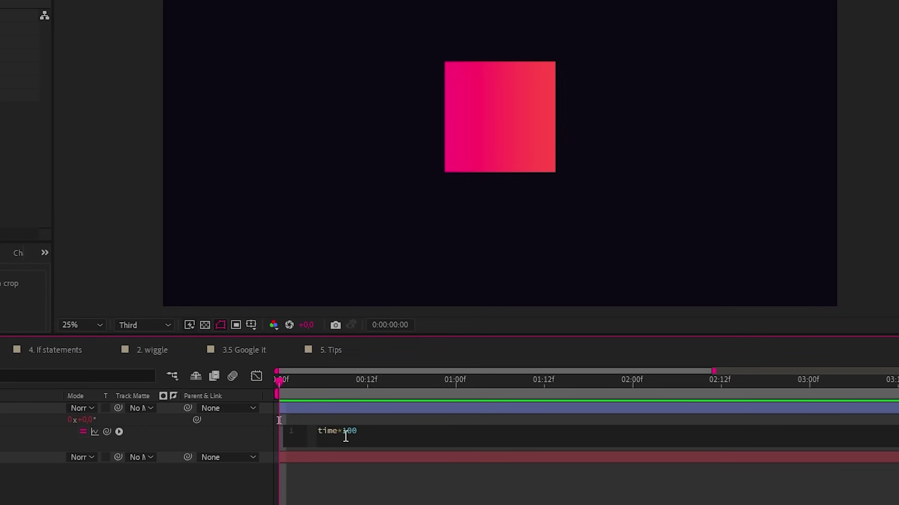
{"action": "type", "text": "-"}
{"action": "left_click", "coordinate": [355, 471]}
{"action": "key", "text": "space"}
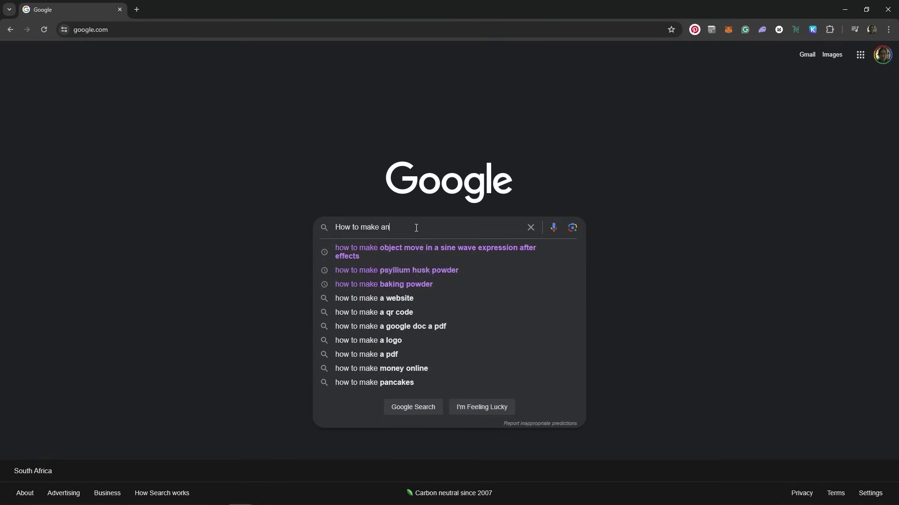
- Search Google for 'object move in a sin wave expression after effects' and browse the results
{"action": "type", "text": "object move in a sin wave express"}
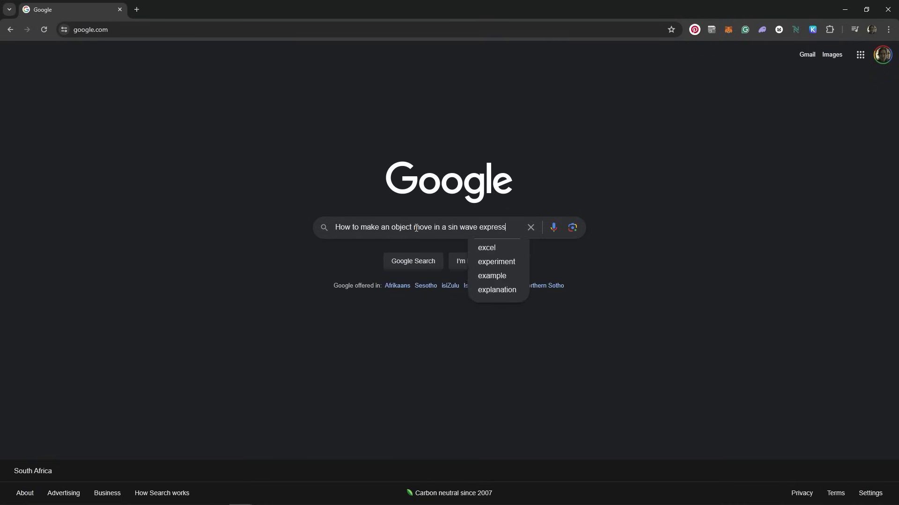
{"action": "type", "text": "ion after effects"}
{"action": "left_click", "coordinate": [429, 275]}
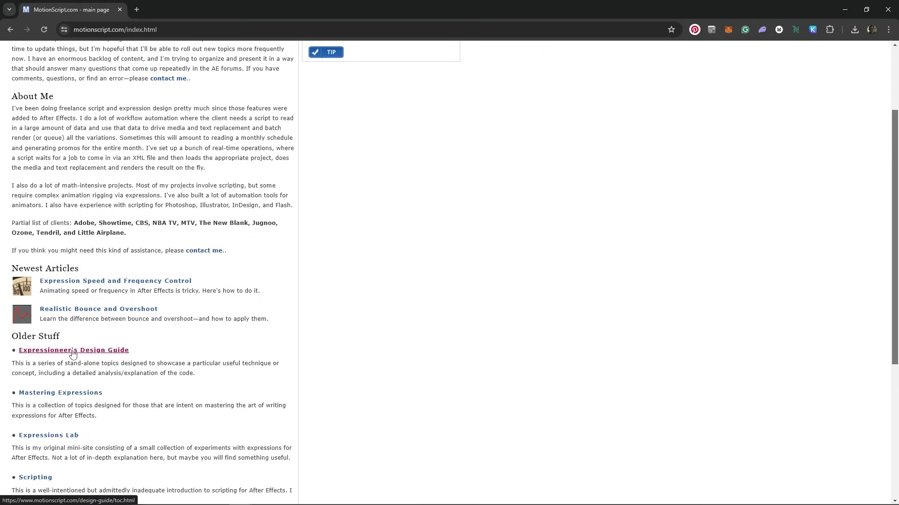
{"action": "left_click", "coordinate": [75, 354]}
{"action": "scroll", "coordinate": [338, 328], "scroll_direction": "down", "scroll_amount": 3}
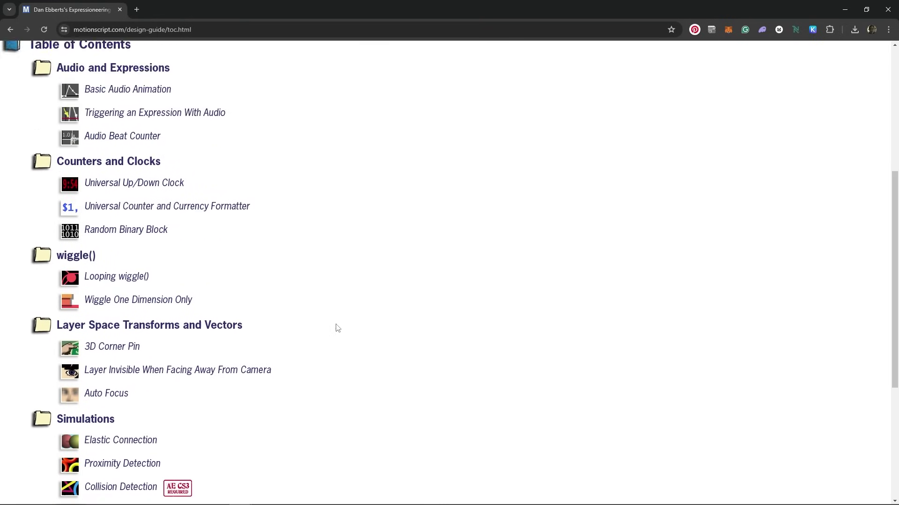
{"action": "scroll", "coordinate": [338, 328], "scroll_direction": "down", "scroll_amount": 2}
- Open the forum example and copy the sine-wave amp/freq expression code
{"action": "left_click", "coordinate": [135, 375]}
{"action": "scroll", "coordinate": [897, 164], "scroll_direction": "down", "scroll_amount": 6}
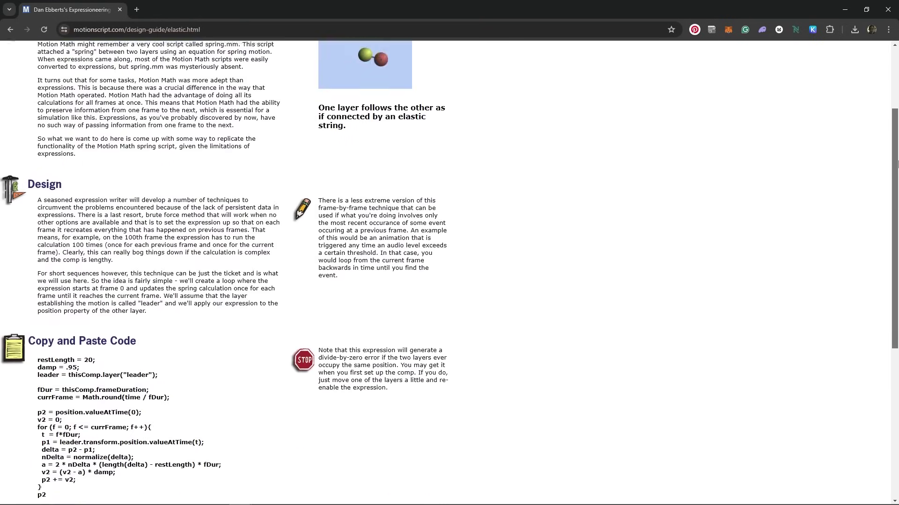
{"action": "scroll", "coordinate": [896, 164], "scroll_direction": "down", "scroll_amount": 7}
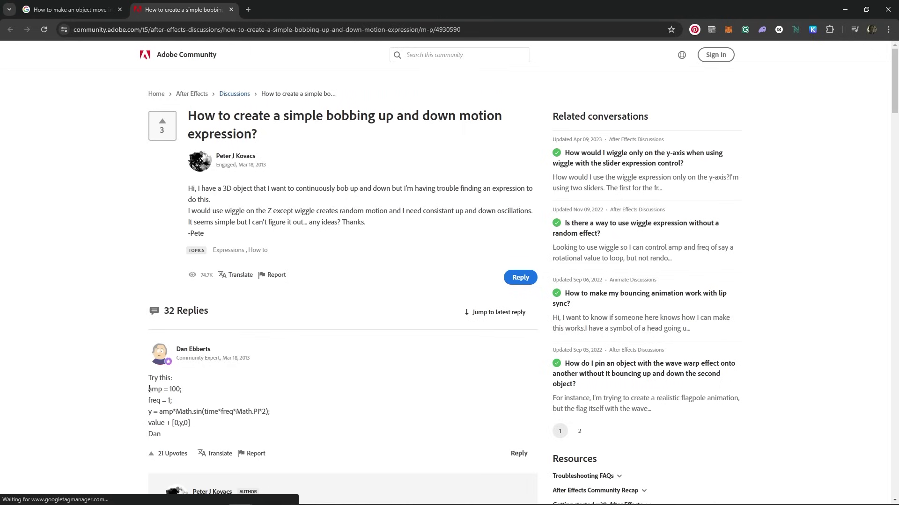
{"action": "left_click_drag", "start_coordinate": [148, 389], "coordinate": [188, 404]}
{"action": "right_click", "coordinate": [197, 427]}
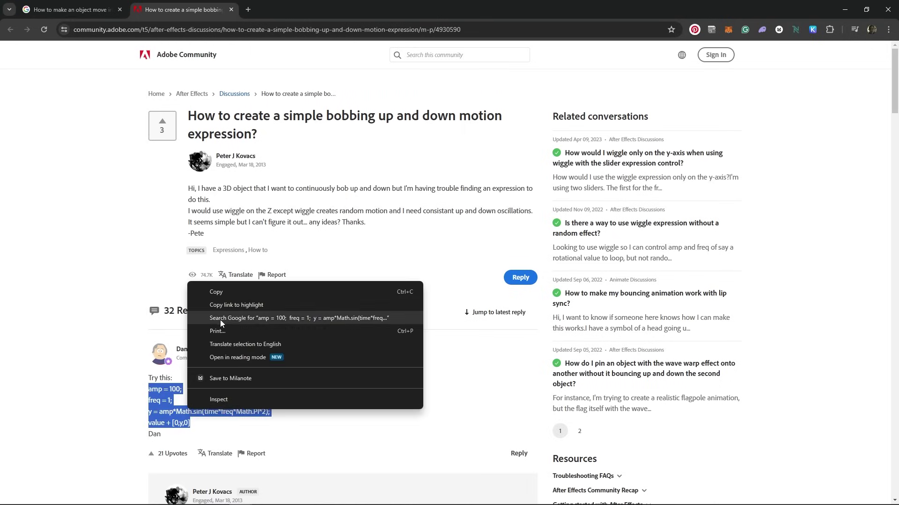
{"action": "left_click", "coordinate": [225, 293]}
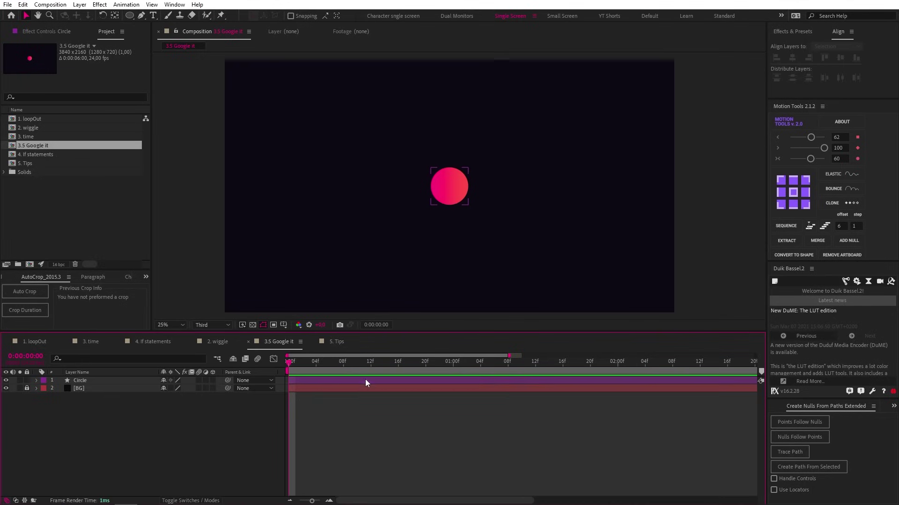
- Paste the sine-wave expression into the Circle's Position
{"action": "left_click", "coordinate": [366, 380]}
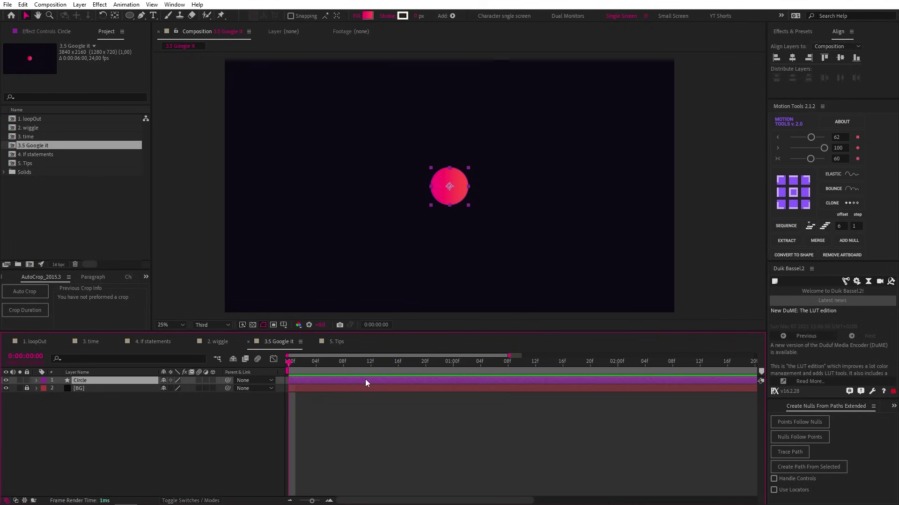
{"action": "key", "text": "p"}
{"action": "left_click", "coordinate": [60, 388], "text": "alt"}
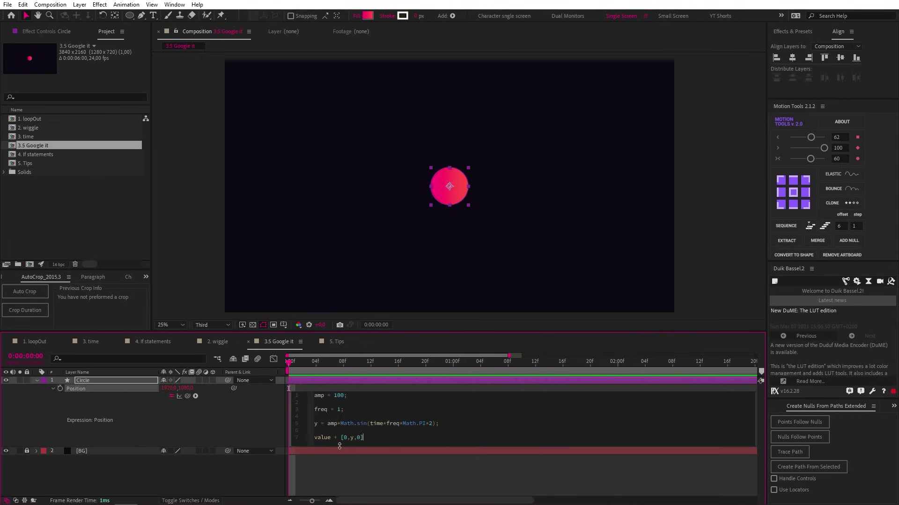
{"action": "left_click", "coordinate": [340, 475]}
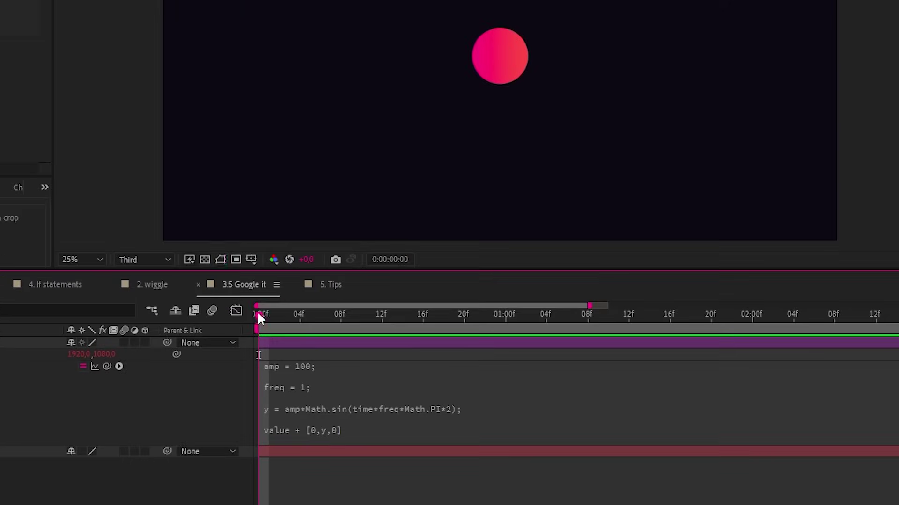
- Edit the expression to set amp to 300 and freq to 2
{"action": "left_click", "coordinate": [313, 395]}
{"action": "left_click", "coordinate": [304, 369]}
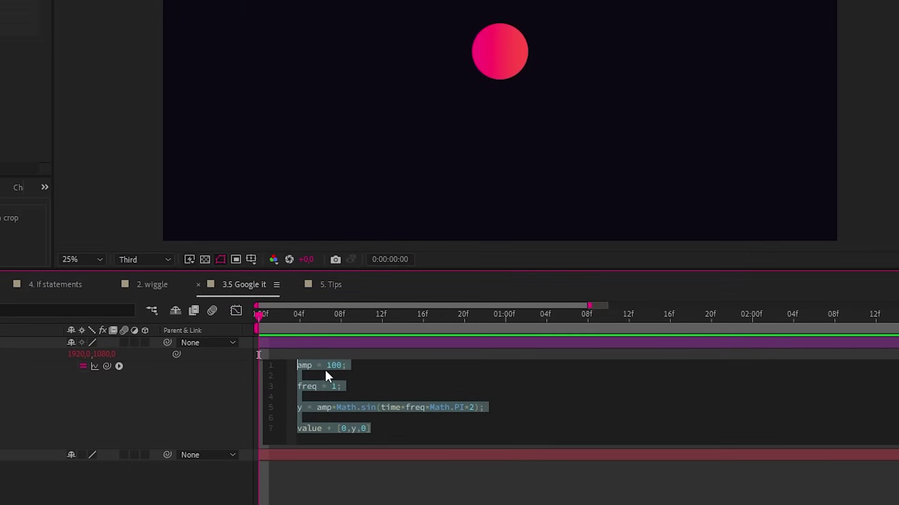
{"action": "left_click", "coordinate": [332, 365]}
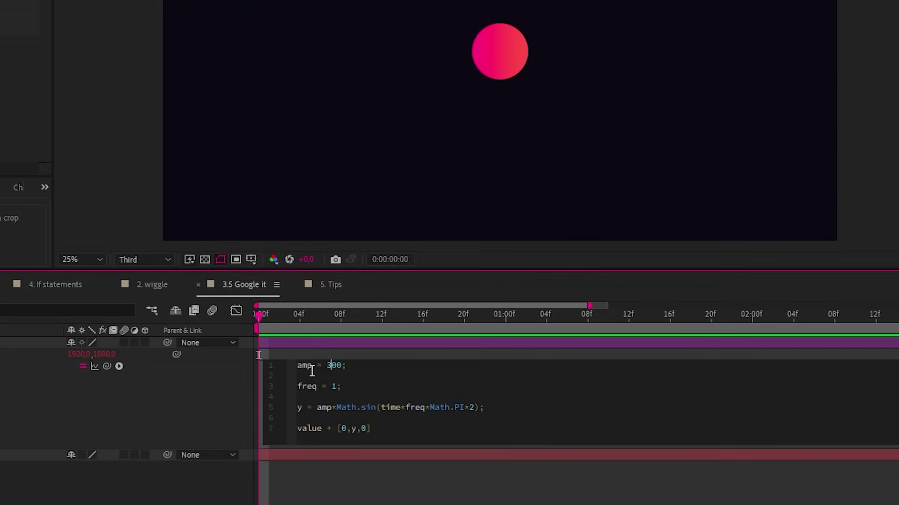
{"action": "left_click", "coordinate": [333, 475]}
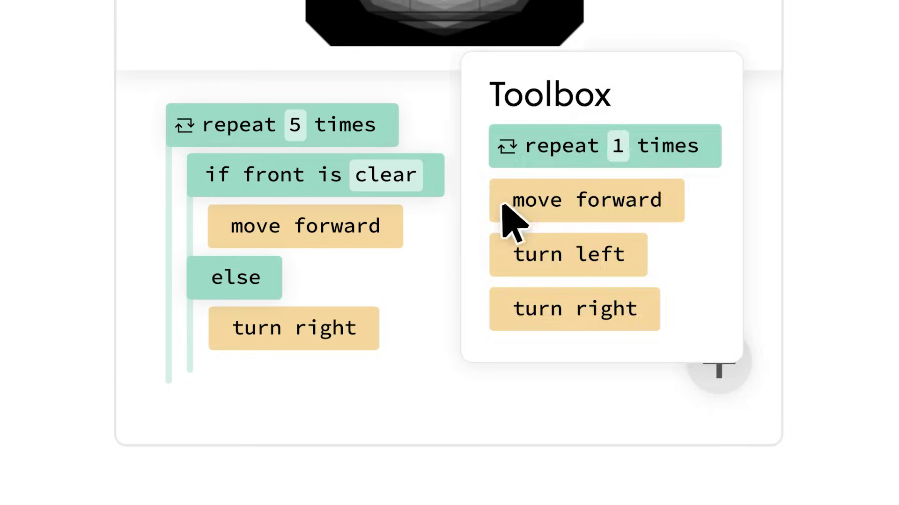
- Add a move forward block and submit 2 in the Brilliant puzzle, then select Null 1 and show its effects
{"action": "left_click_drag", "start_coordinate": [503, 205], "coordinate": [238, 391]}
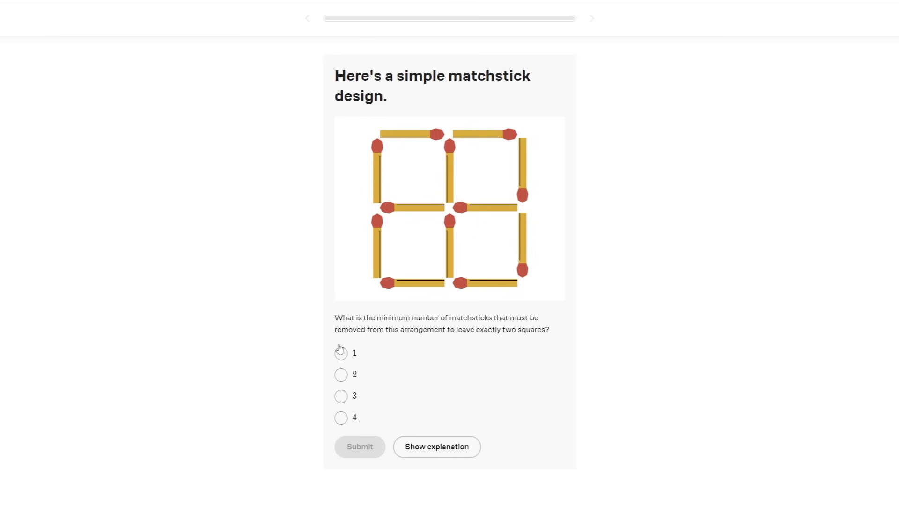
{"action": "left_click", "coordinate": [365, 447]}
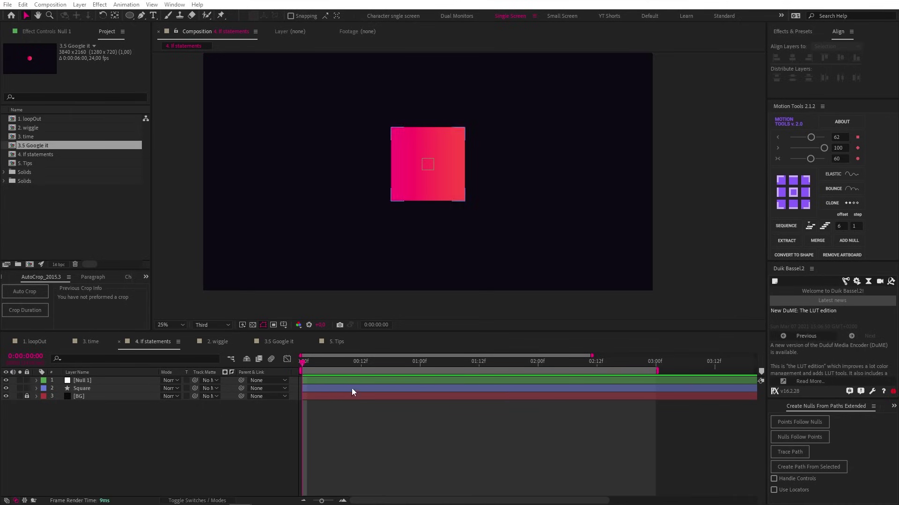
{"action": "left_click", "coordinate": [353, 381]}
{"action": "left_click", "coordinate": [100, 6]}
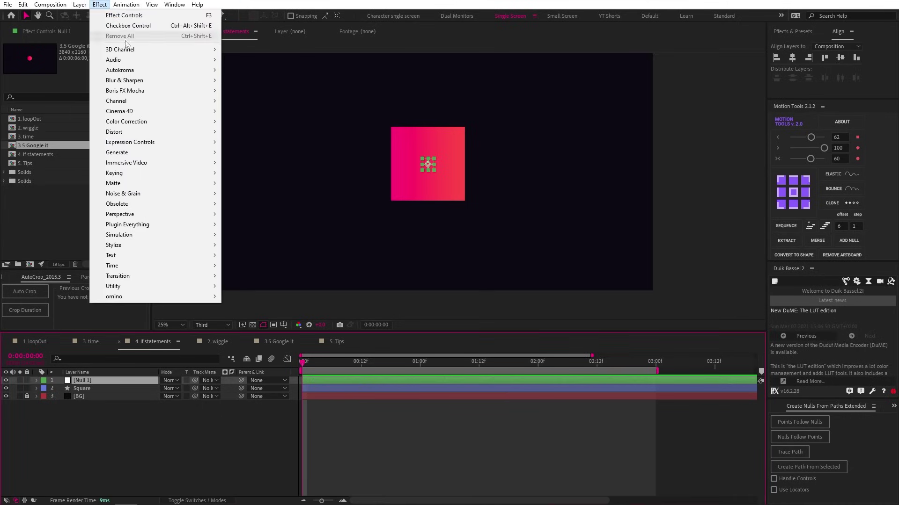
- Add a Checkbox Control to Null 1 and start the Square's Opacity expression with if( referencing that checkbox
{"action": "mouse_move", "coordinate": [191, 142]}
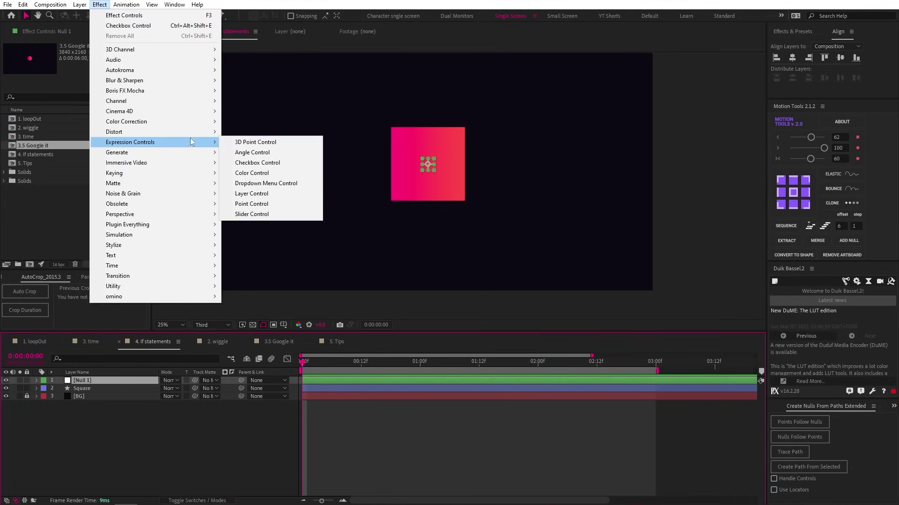
{"action": "left_click", "coordinate": [249, 162]}
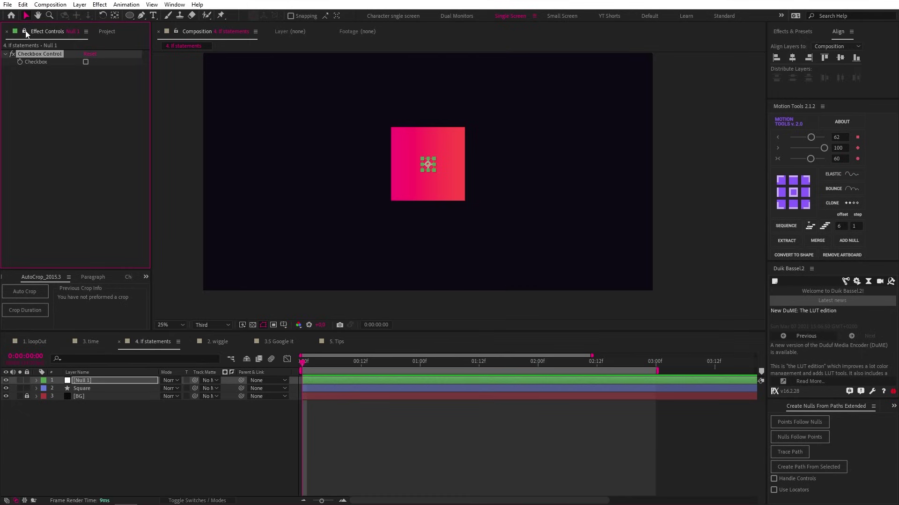
{"action": "left_click", "coordinate": [94, 388]}
{"action": "key", "text": "t"}
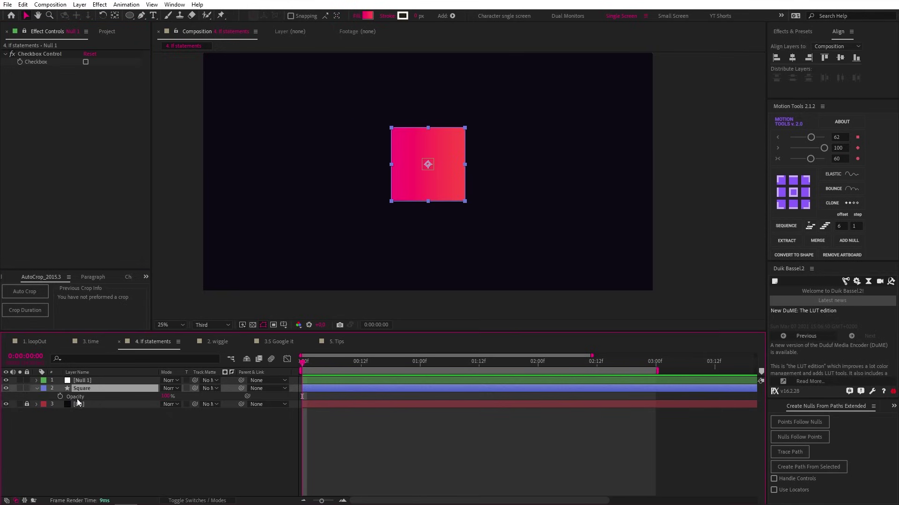
{"action": "left_click", "coordinate": [60, 396], "text": "alt"}
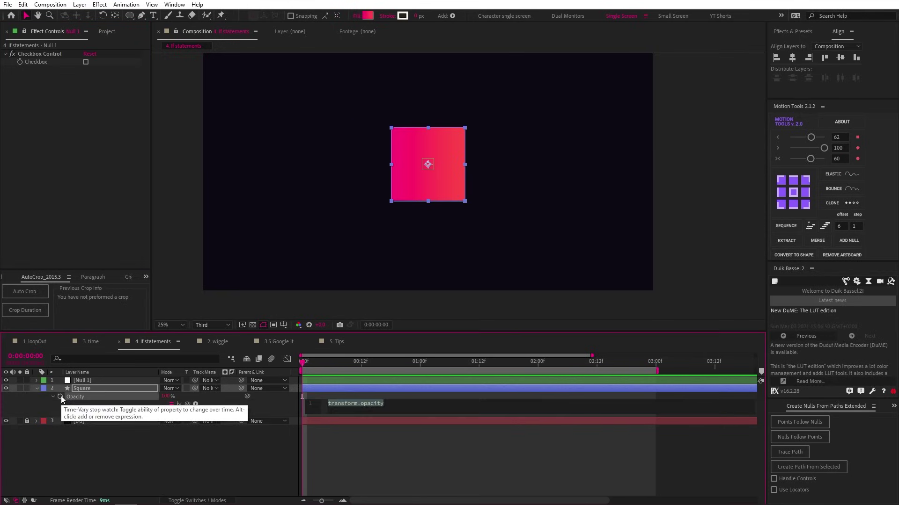
{"action": "type", "text": "if"}
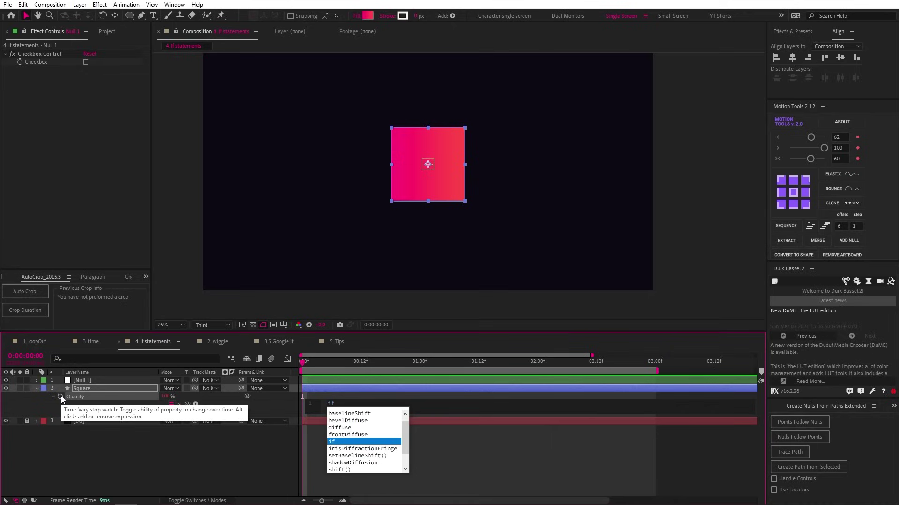
{"action": "type", "text": "("}
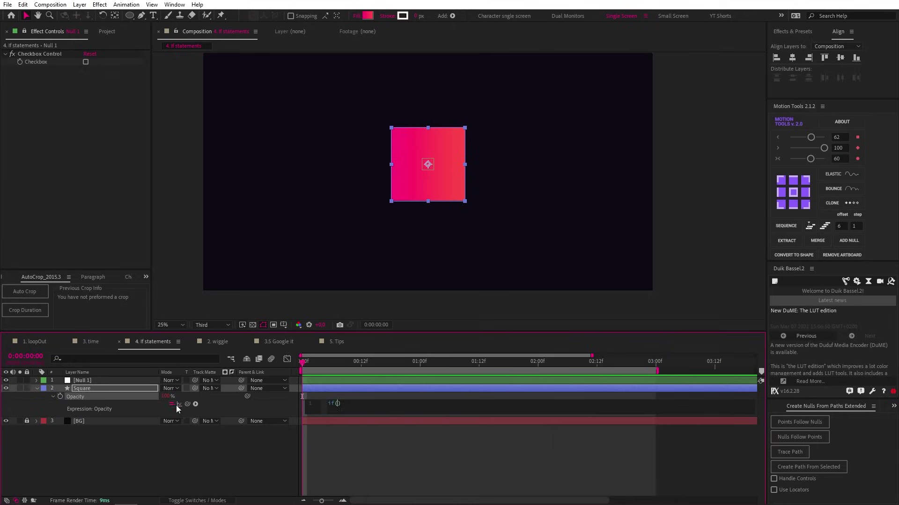
{"action": "left_click_drag", "start_coordinate": [188, 405], "coordinate": [116, 205]}
{"action": "left_click_drag", "start_coordinate": [40, 63], "coordinate": [40, 62]}
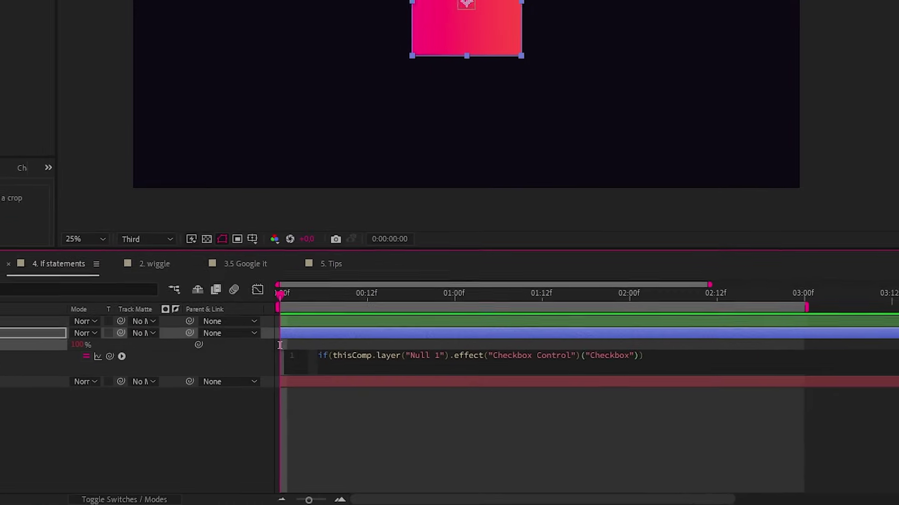
- Add the == comparison so the opacity condition tests whether the checkbox equals 1
{"action": "type", "text": "==1){100"}
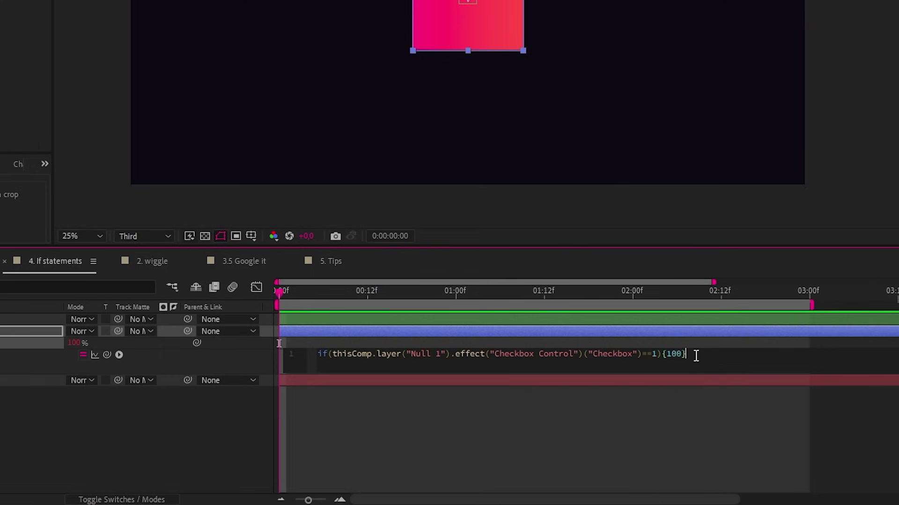
- Complete the Square's opacity expression with else {0}, then toggle Null 1's checkbox to test visibility
{"action": "type", "text": "else {0"}
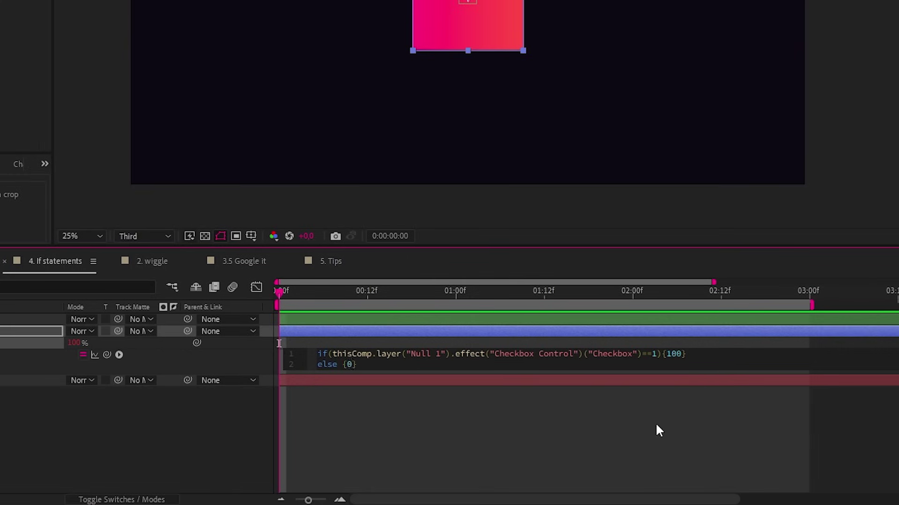
{"action": "left_click", "coordinate": [658, 430]}
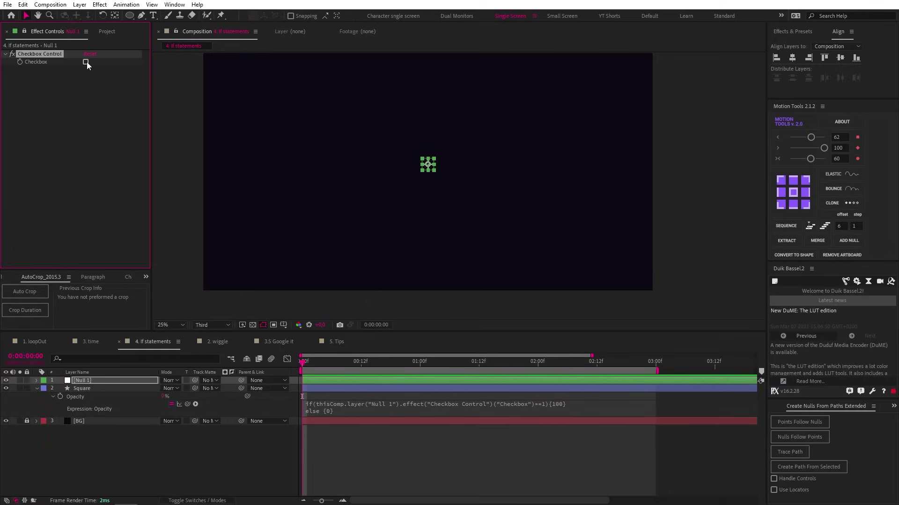
{"action": "left_click", "coordinate": [86, 63]}
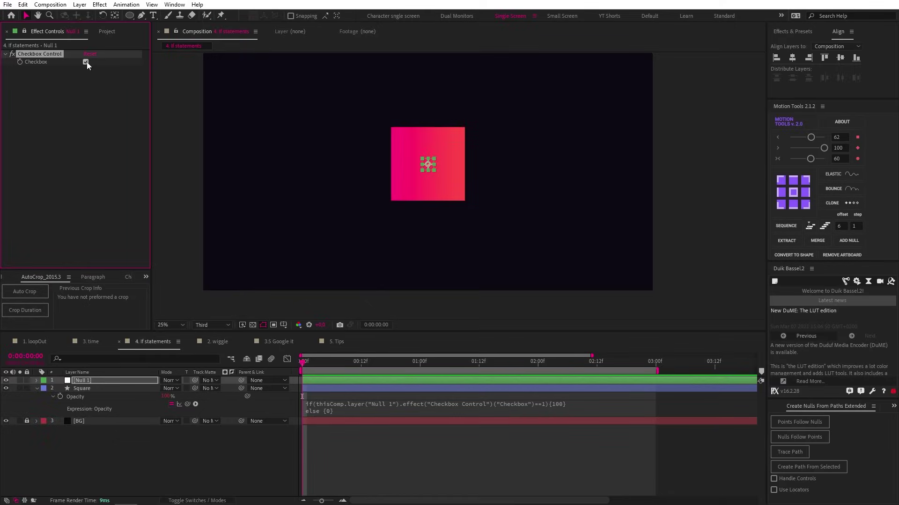
{"action": "left_click", "coordinate": [86, 62]}
{"action": "left_click", "coordinate": [86, 62]}
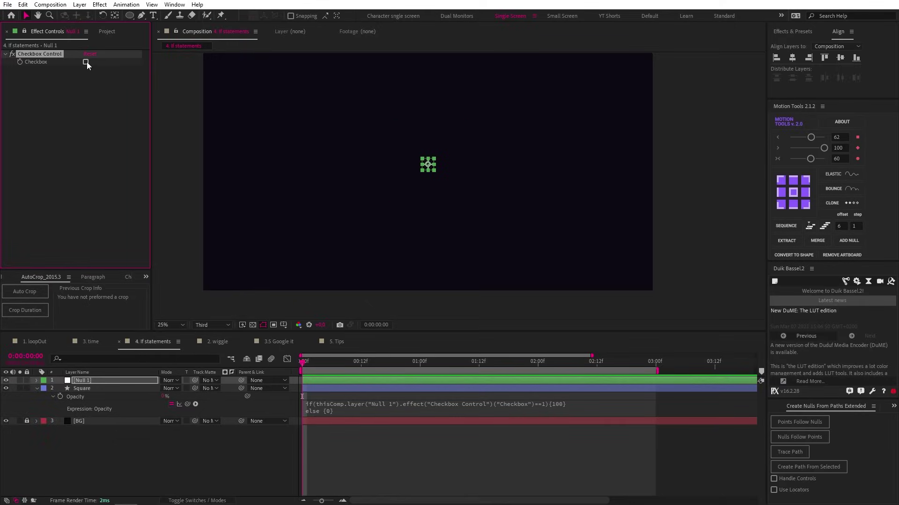
{"action": "left_click", "coordinate": [86, 62]}
{"action": "left_click", "coordinate": [86, 62]}
{"action": "left_click", "coordinate": [87, 62]}
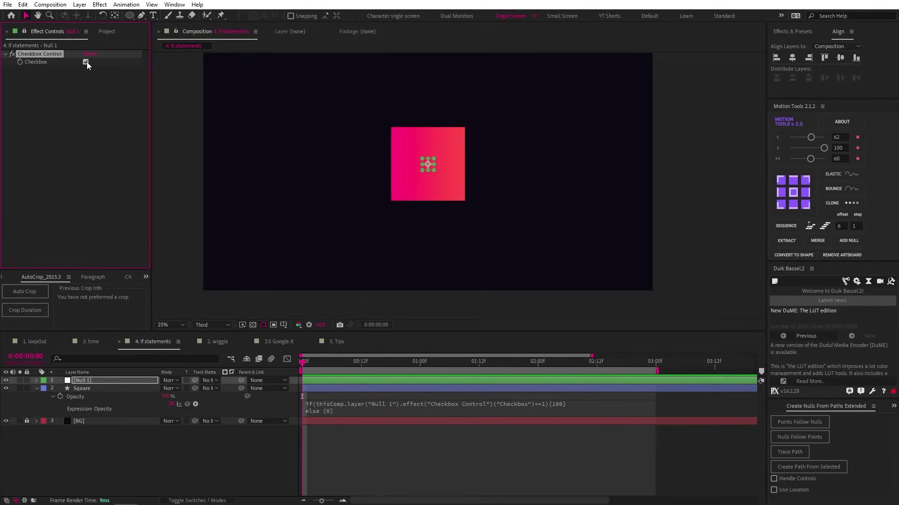
{"action": "left_click", "coordinate": [86, 62]}
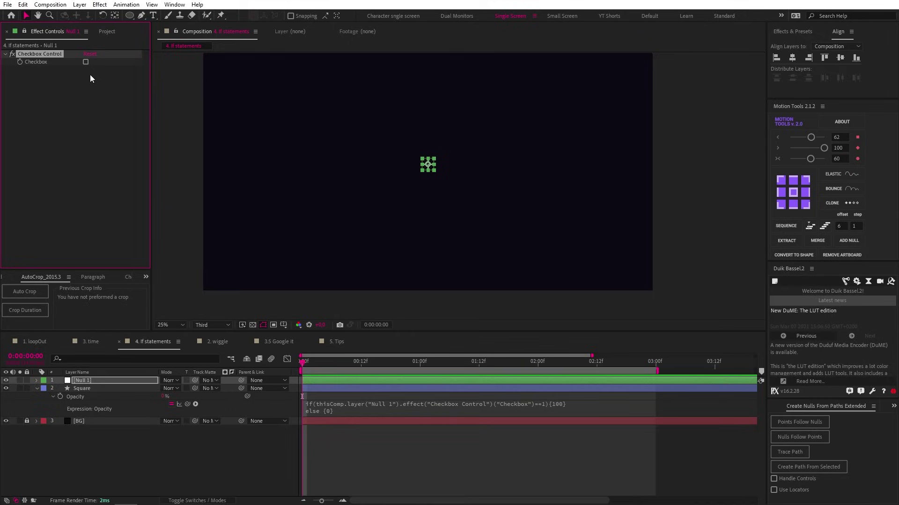
{"action": "left_click", "coordinate": [86, 62]}
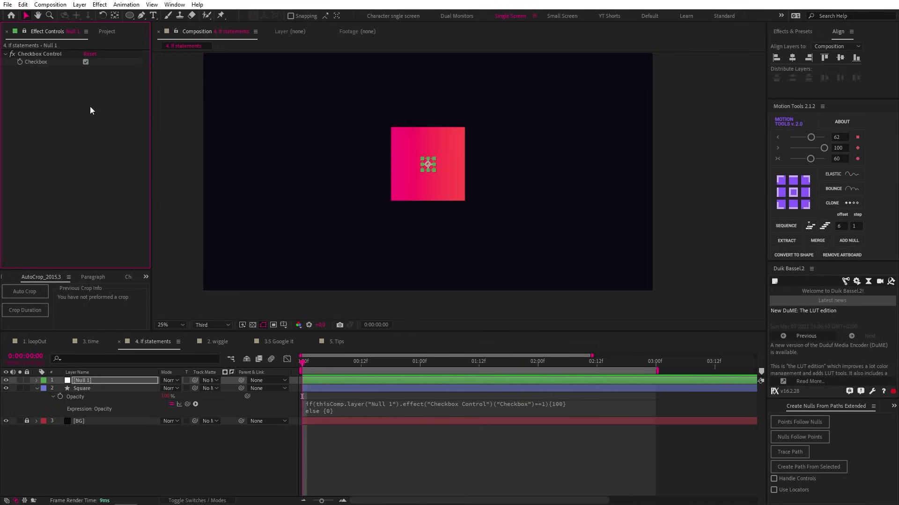
{"action": "left_click", "coordinate": [422, 469]}
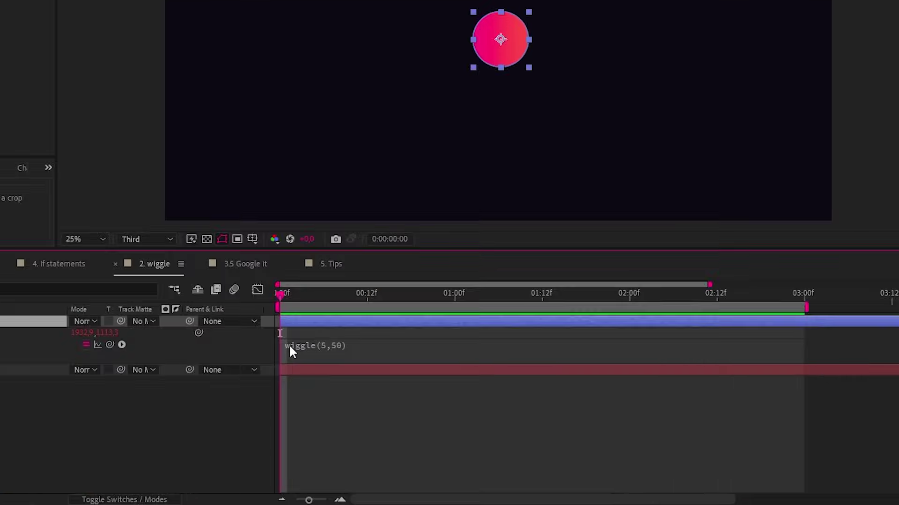
- Change the circle's position expression to Wiggle(5,50), commit it, and preview the wiggling circle
{"action": "left_click", "coordinate": [324, 392]}
{"action": "left_click", "coordinate": [323, 340]}
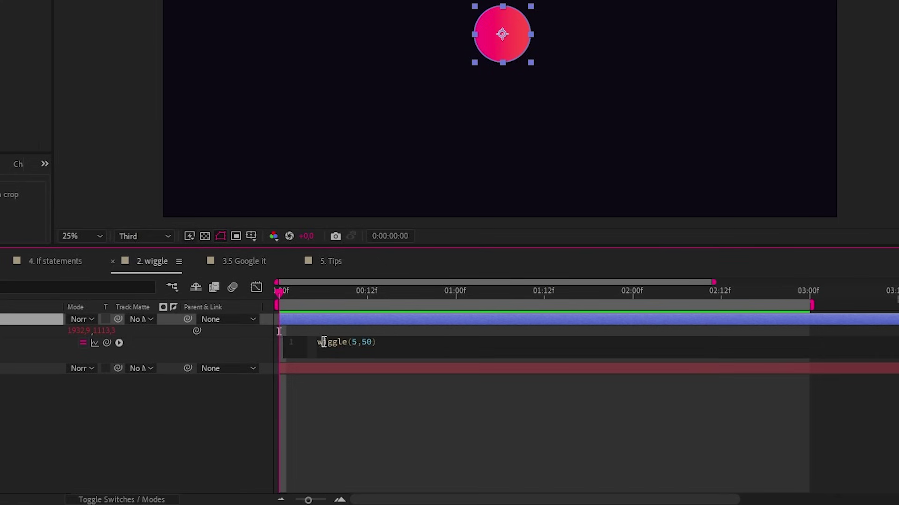
{"action": "key", "text": "BackSpace"}
{"action": "type", "text": "W"}
{"action": "key", "text": "Escape"}
{"action": "left_click", "coordinate": [538, 404]}
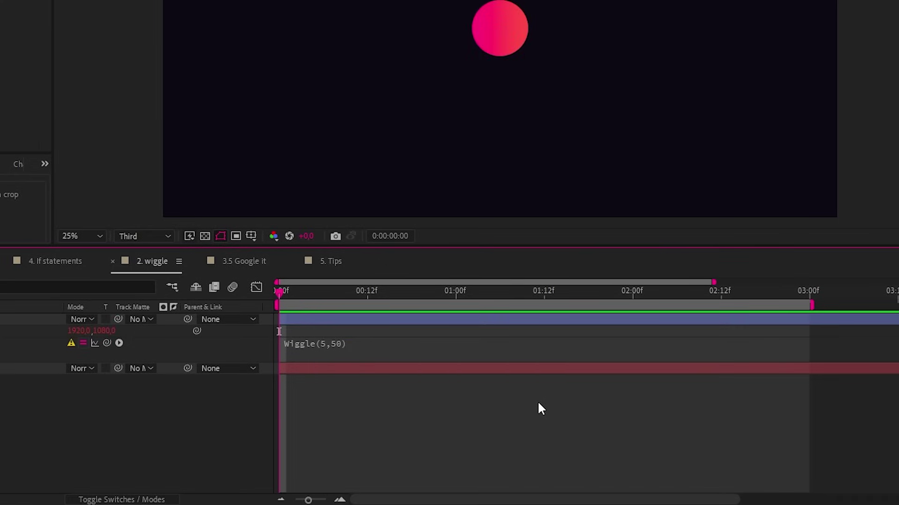
{"action": "key", "text": "space"}
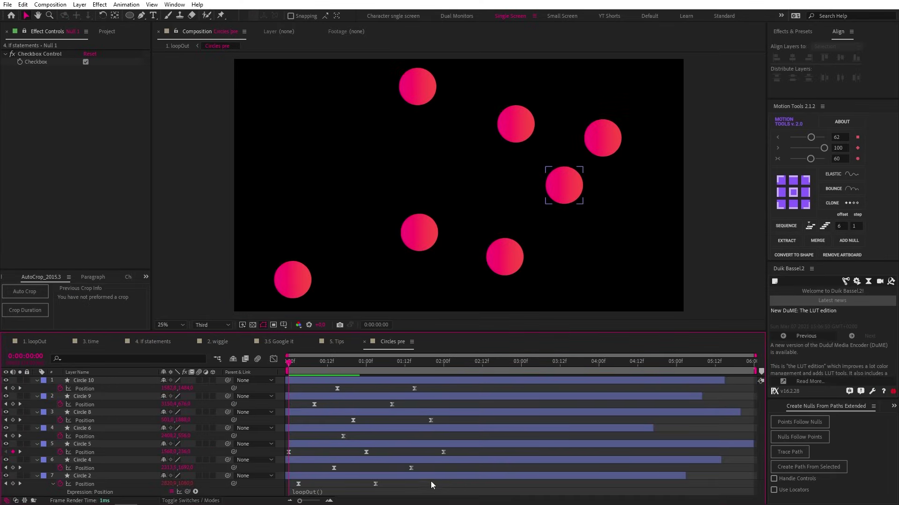
- Copy only Circle 2's loopOut position expression onto Circle 4 through Circle 10 and preview the loop
{"action": "left_click", "coordinate": [86, 486]}
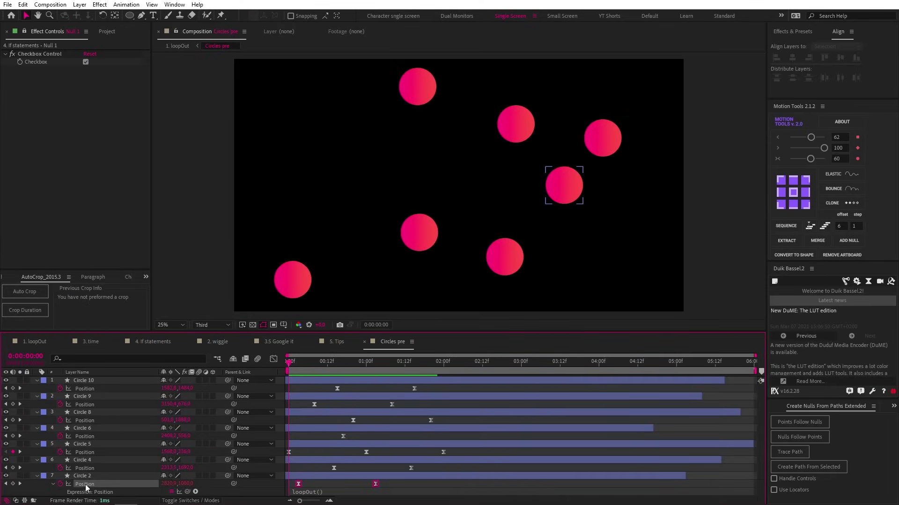
{"action": "right_click", "coordinate": [86, 486]}
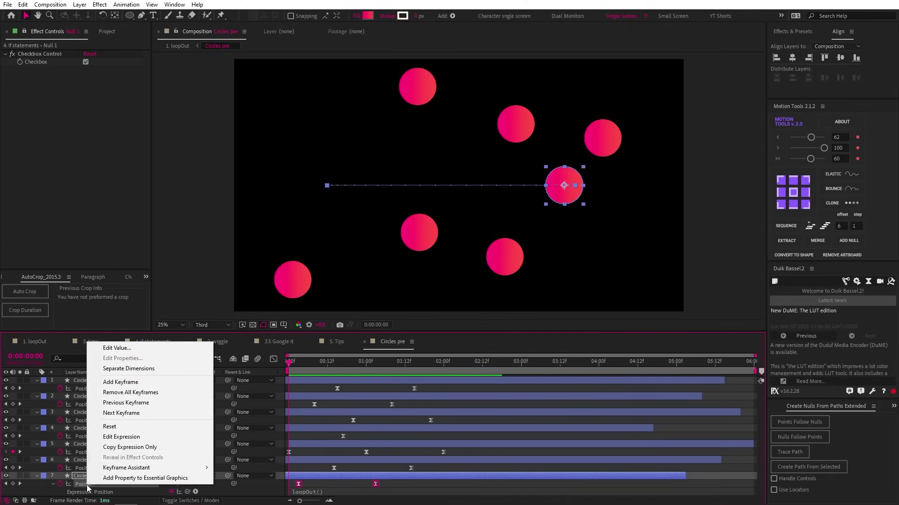
{"action": "left_click", "coordinate": [112, 447]}
{"action": "left_click", "coordinate": [108, 458]}
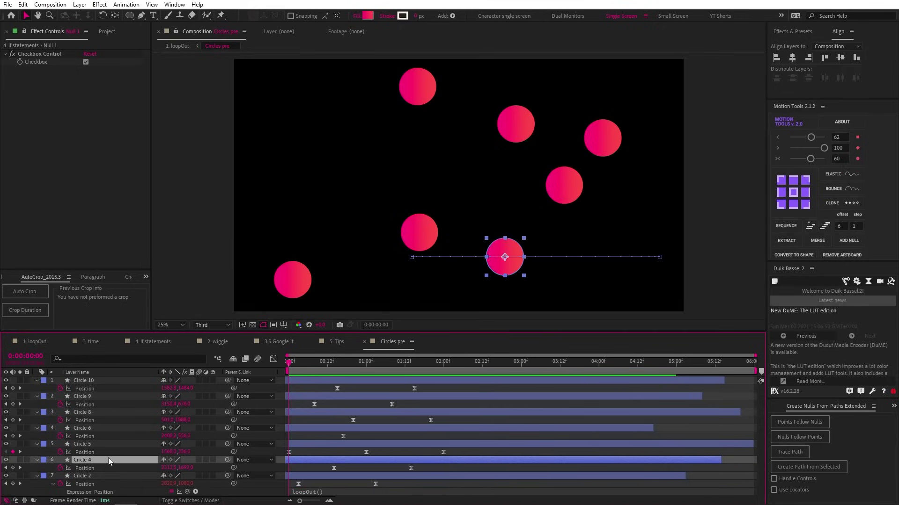
{"action": "left_click", "coordinate": [95, 383], "text": "shift"}
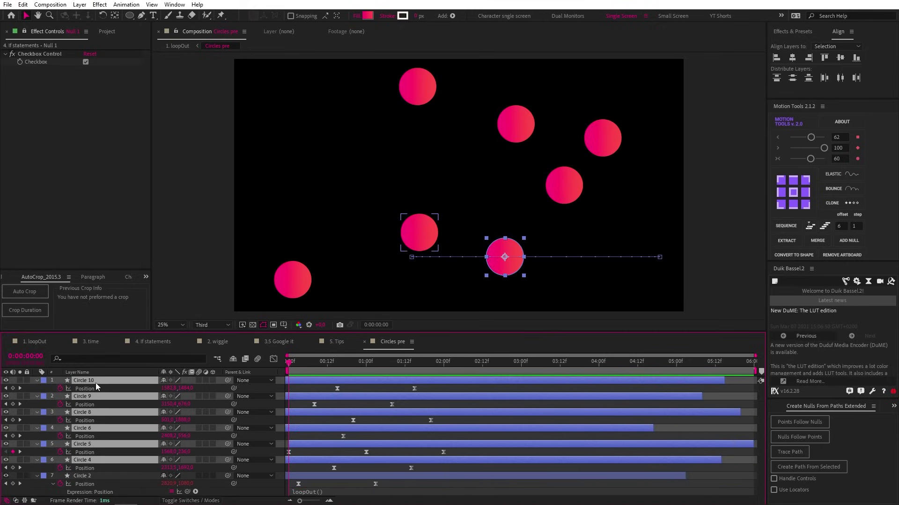
{"action": "key", "text": "ctrl+v"}
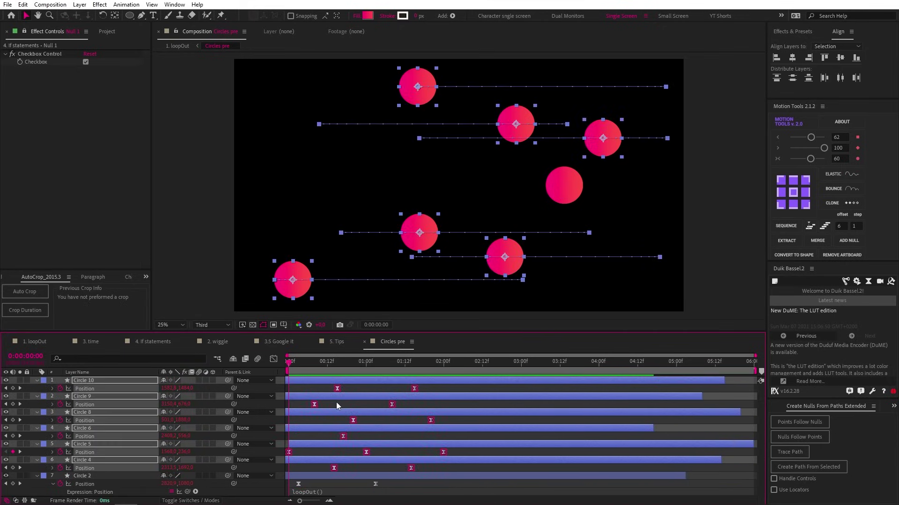
{"action": "key", "text": "F2"}
{"action": "key", "text": "space"}
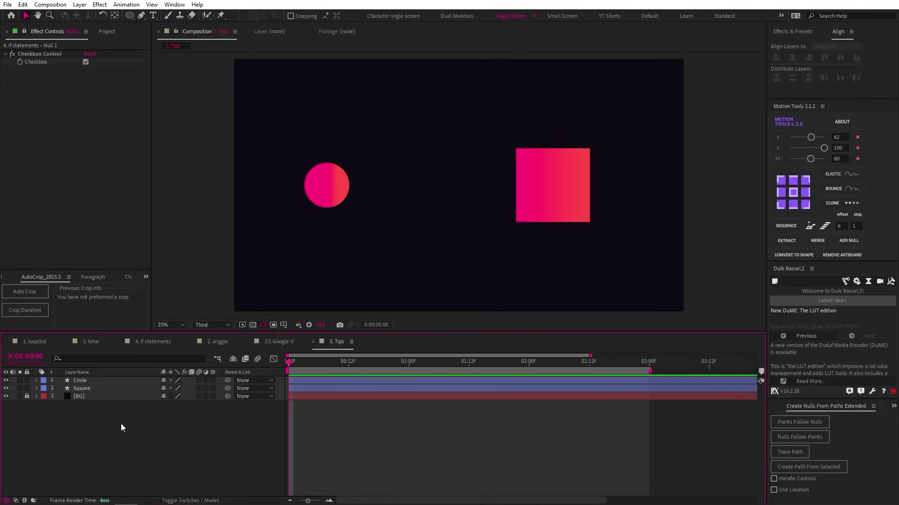
- Pick-whip the Square's Scale expression to the Circle's Scale property
{"action": "left_click", "coordinate": [97, 380]}
{"action": "left_click", "coordinate": [98, 388], "text": "shift"}
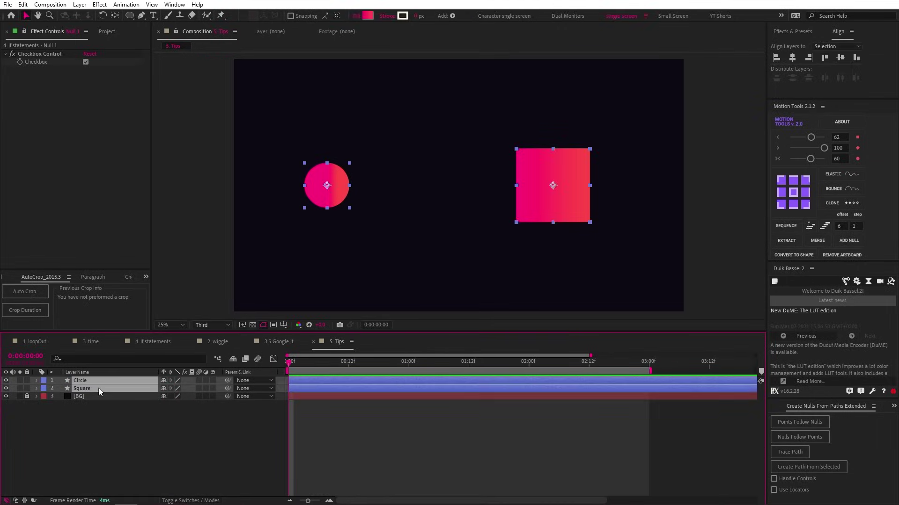
{"action": "key", "text": "s"}
{"action": "left_click", "coordinate": [333, 434]}
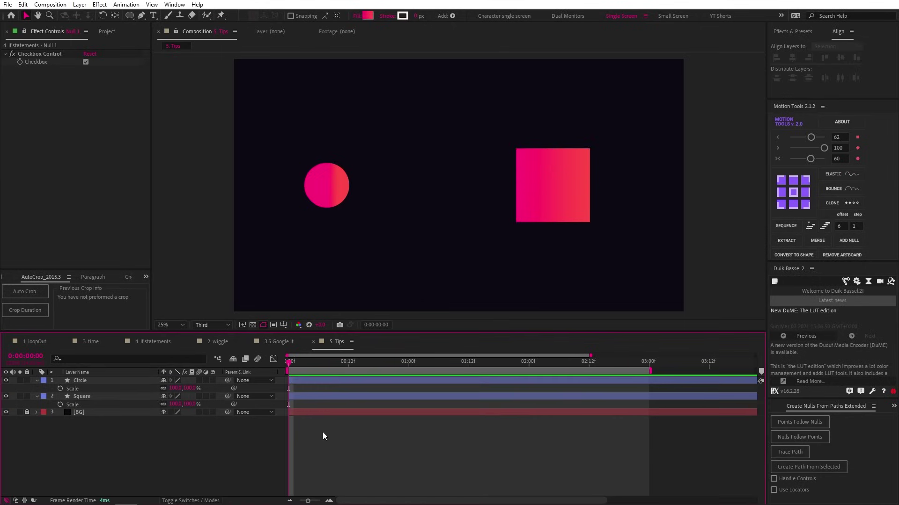
{"action": "left_click", "coordinate": [151, 397]}
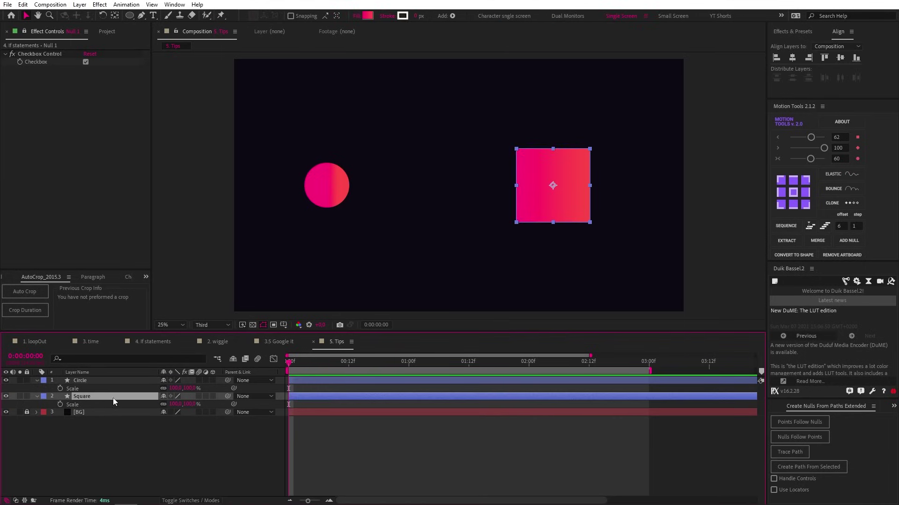
{"action": "left_click", "coordinate": [61, 403], "text": "alt"}
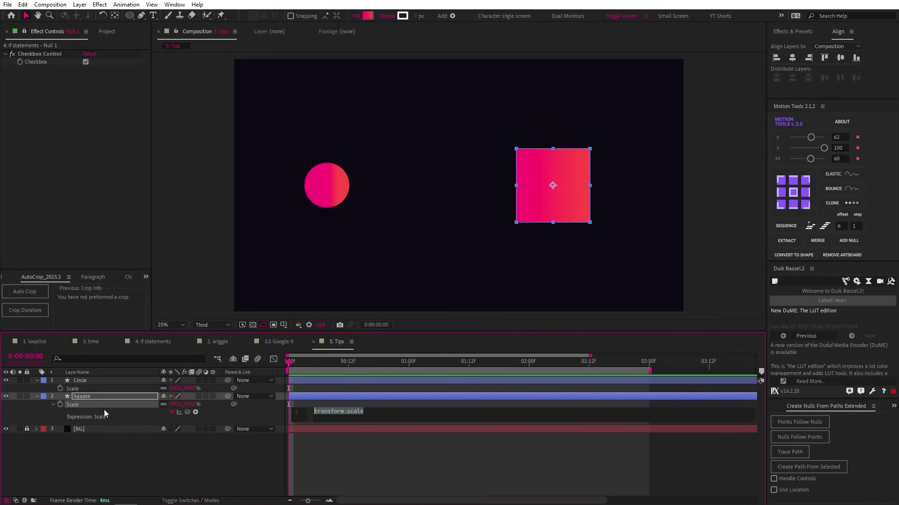
{"action": "left_click_drag", "start_coordinate": [187, 413], "coordinate": [105, 388]}
{"action": "left_click", "coordinate": [328, 390]}
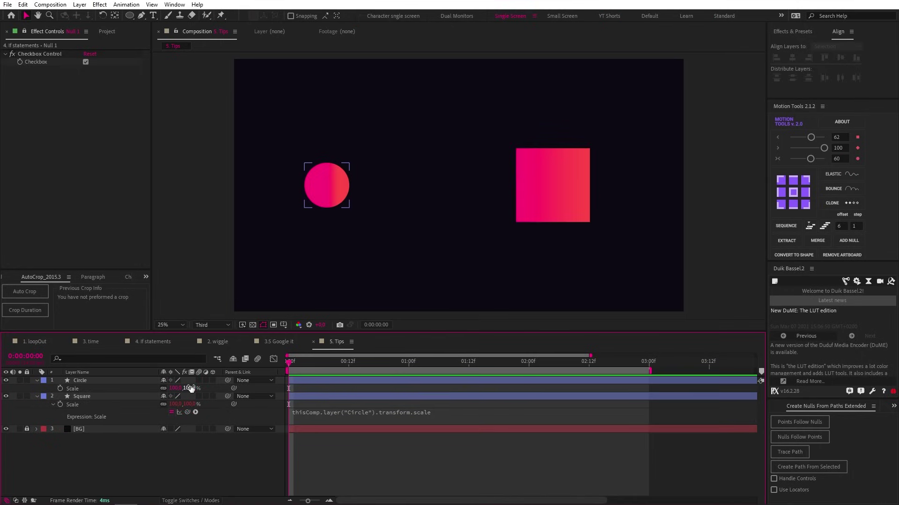
- Scrub the Circle's scale to about 153% to confirm the Square follows
{"action": "mouse_move", "coordinate": [185, 388]}
{"action": "left_mouse_down"}
{"action": "mouse_move", "coordinate": [219, 384]}
{"action": "mouse_move", "coordinate": [180, 393]}
{"action": "mouse_move", "coordinate": [211, 389]}
{"action": "mouse_move", "coordinate": [196, 389]}
{"action": "left_mouse_up"}
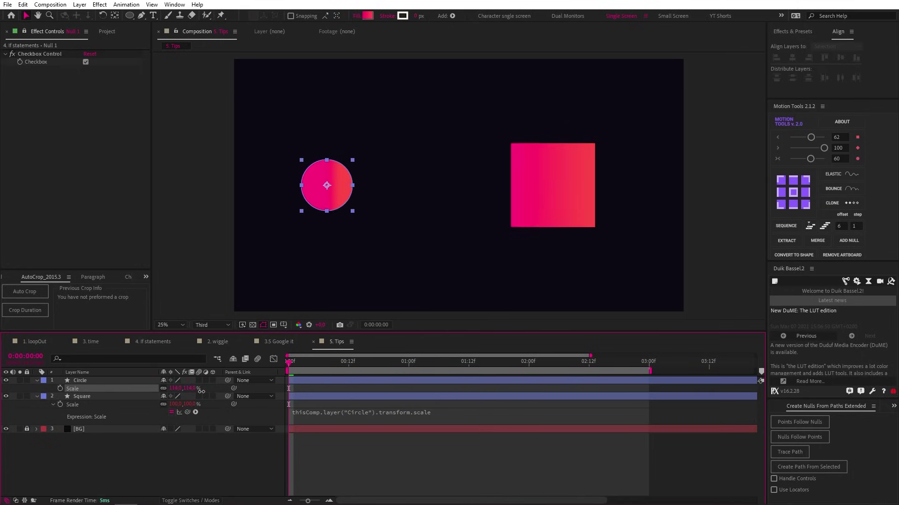
{"action": "left_click", "coordinate": [307, 391]}
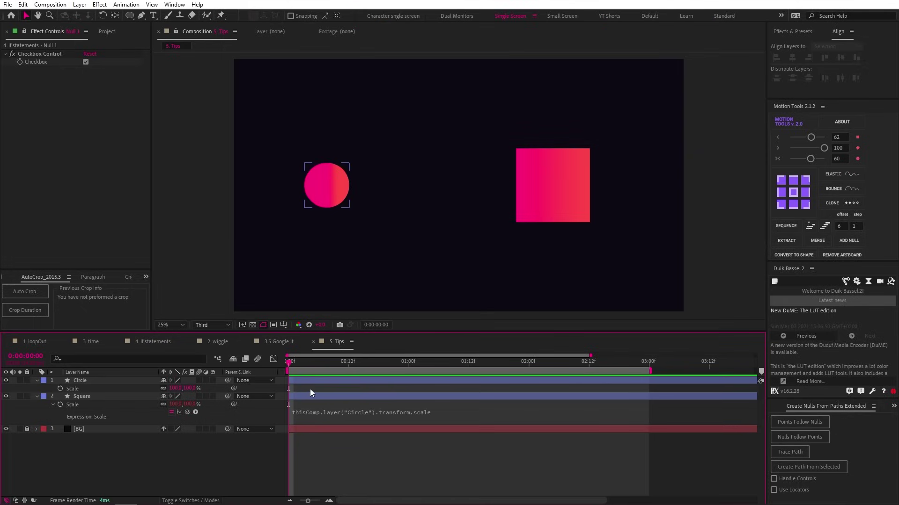
{"action": "left_click", "coordinate": [310, 381]}
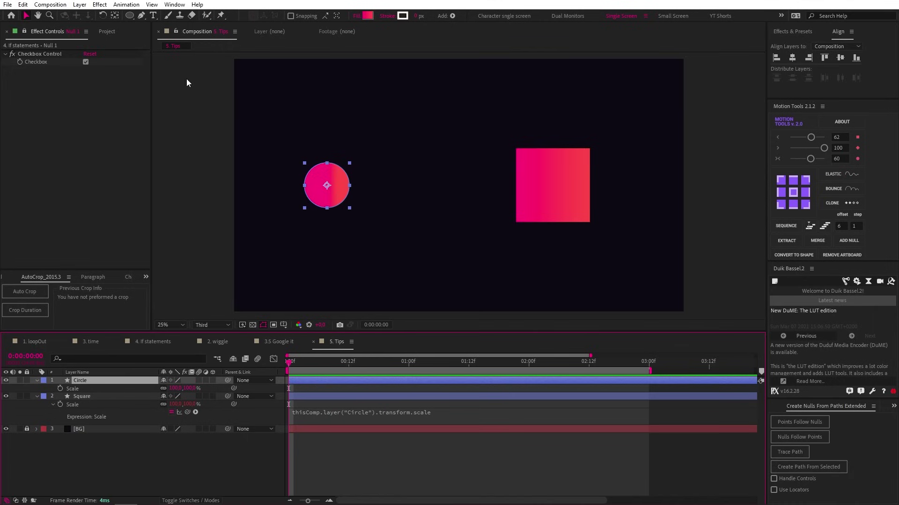
- Reveal only the Circle layer's Position property
{"action": "left_click", "coordinate": [104, 6]}
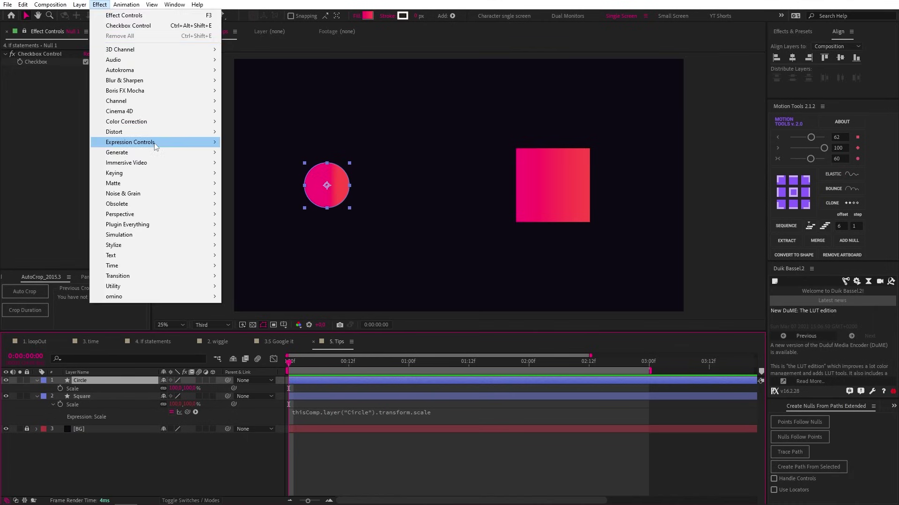
{"action": "mouse_move", "coordinate": [155, 142]}
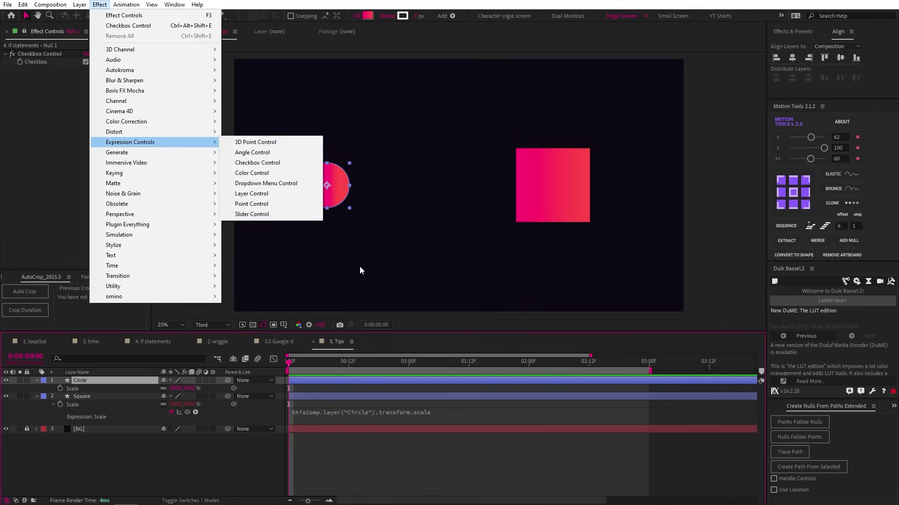
{"action": "left_click", "coordinate": [335, 396], "text": "ctrl"}
{"action": "key", "text": "p"}
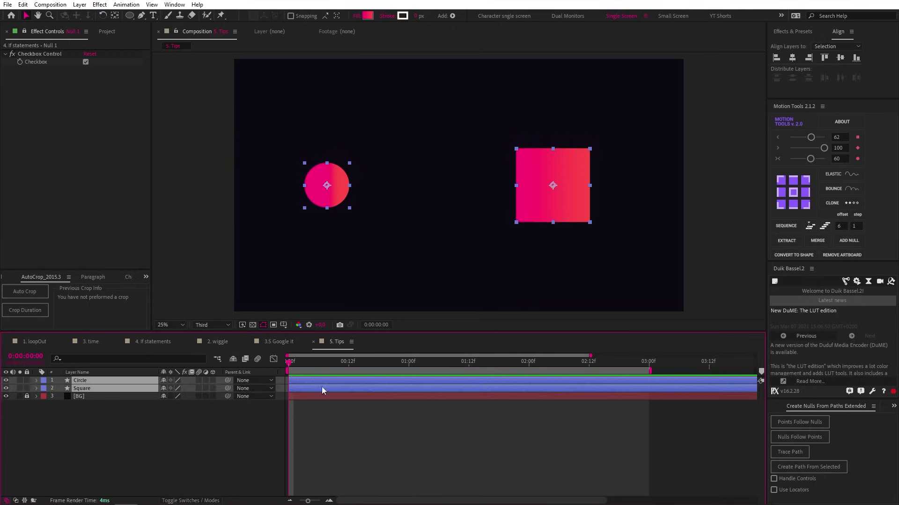
{"action": "left_click", "coordinate": [333, 382]}
{"action": "key", "text": "p"}
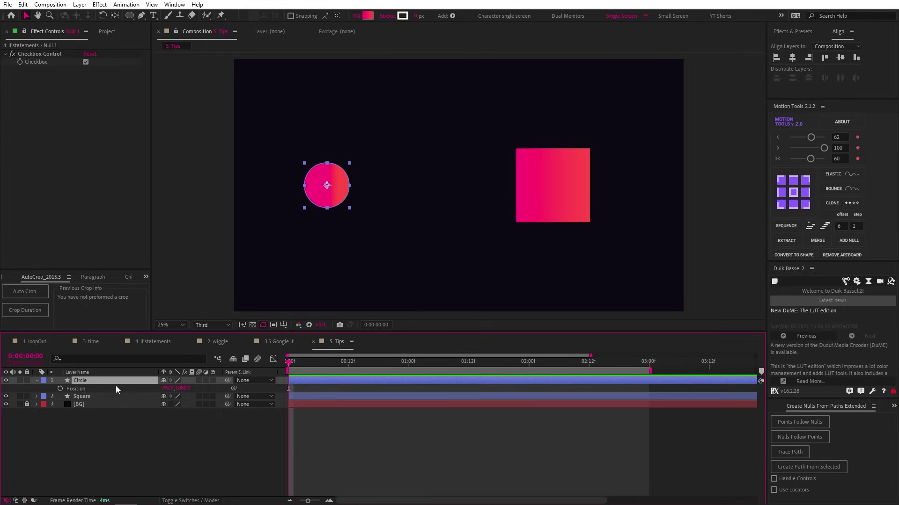
- Give the Circle's Position the expression f = 5; a = 50; wiggle(f,a)
{"action": "left_click", "coordinate": [60, 389], "text": "alt"}
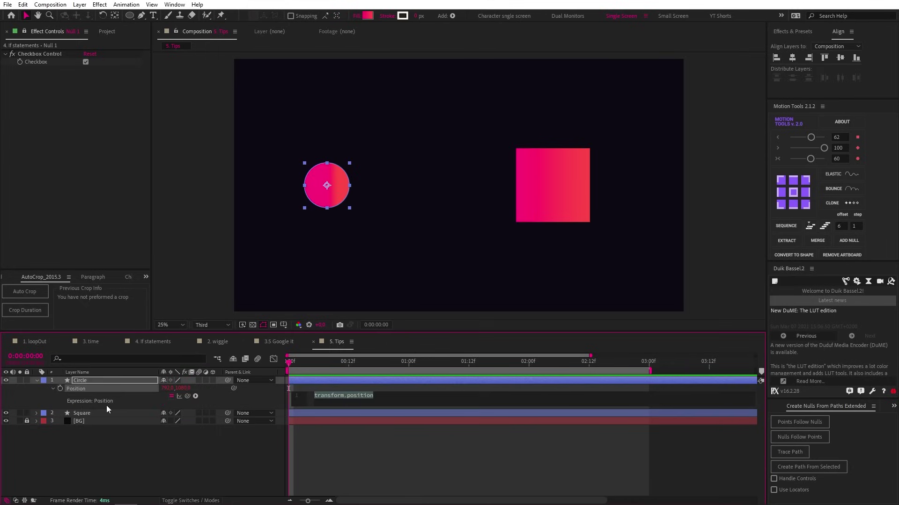
{"action": "type", "text": "f = "}
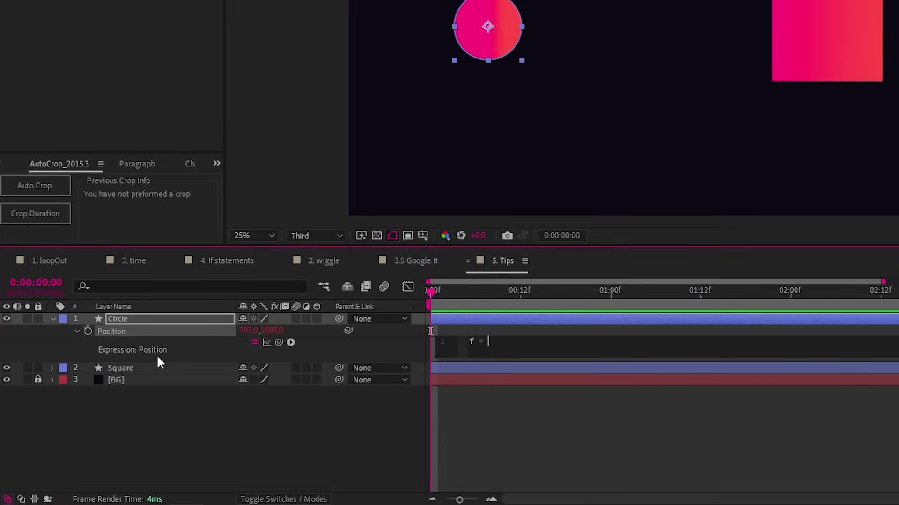
{"action": "type", "text": "5; "}
{"action": "type", "text": "a "}
{"action": "type", "text": "= 50"}
{"action": "type", "text": ";"}
{"action": "key", "text": "Return"}
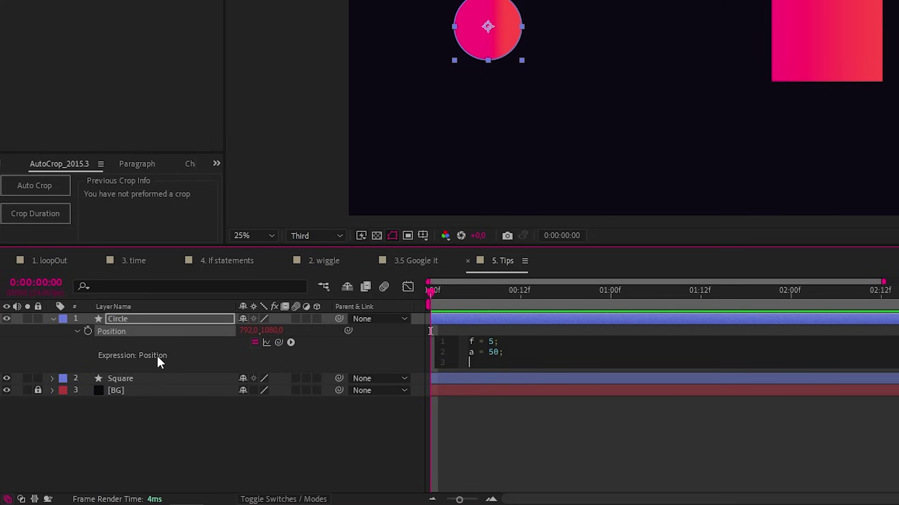
{"action": "type", "text": "wiggl"}
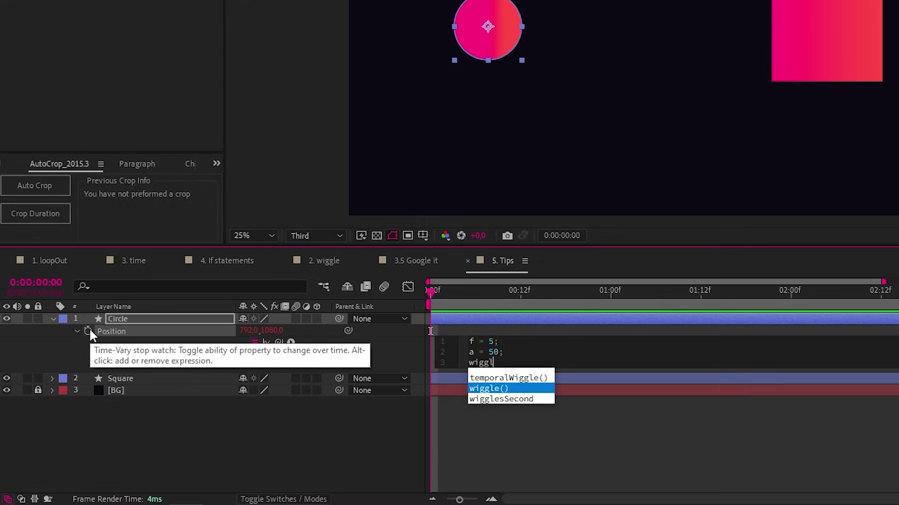
{"action": "type", "text": "e"}
{"action": "key", "text": "Return"}
{"action": "type", "text": "f,a"}
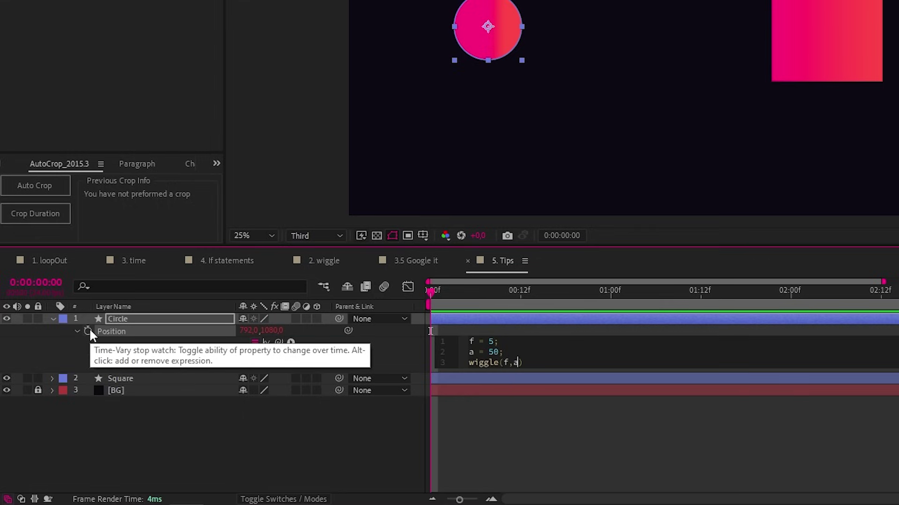
{"action": "left_click", "coordinate": [523, 427]}
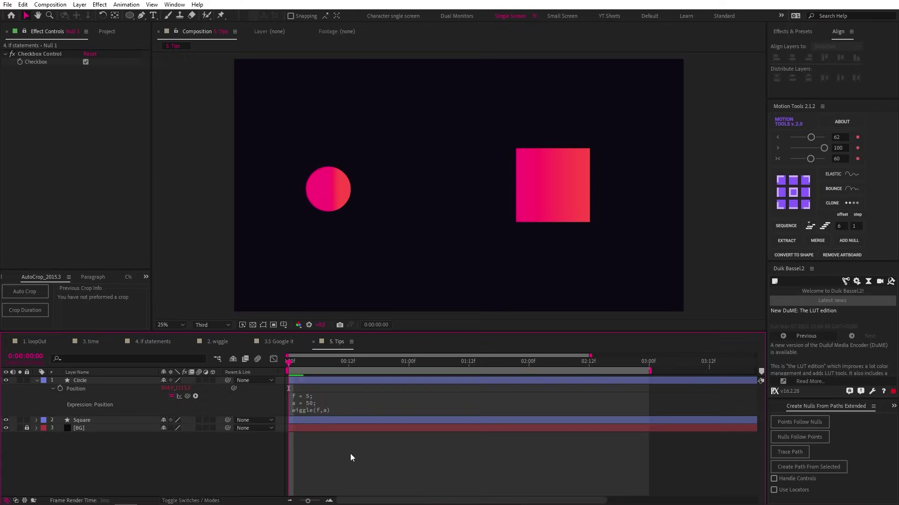
- Add a Slider Control effect to the Circle layer
{"action": "left_click", "coordinate": [129, 347]}
{"action": "left_click", "coordinate": [100, 4]}
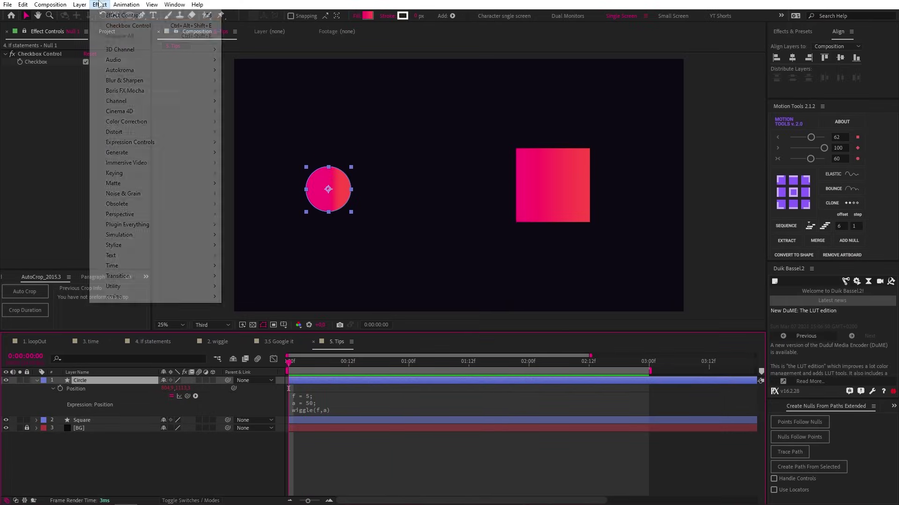
{"action": "mouse_move", "coordinate": [155, 143]}
{"action": "left_click", "coordinate": [259, 214]}
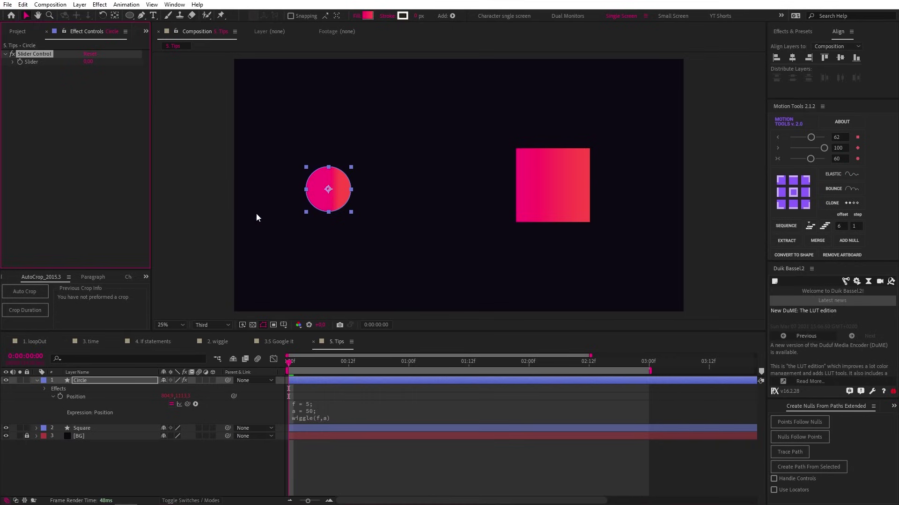
- Link the wiggle amplitude a to the Slider, set it to 50, and preview
{"action": "double_click", "coordinate": [331, 410]}
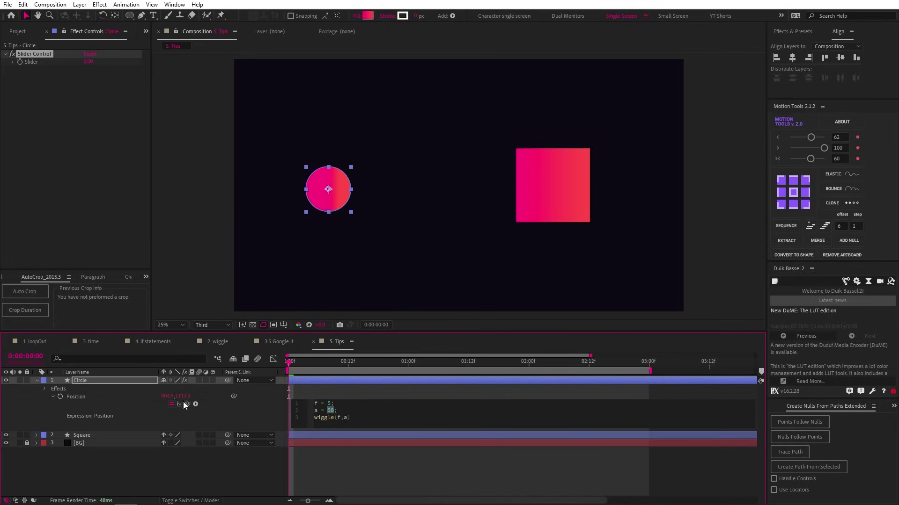
{"action": "left_click_drag", "start_coordinate": [178, 387], "coordinate": [32, 60]}
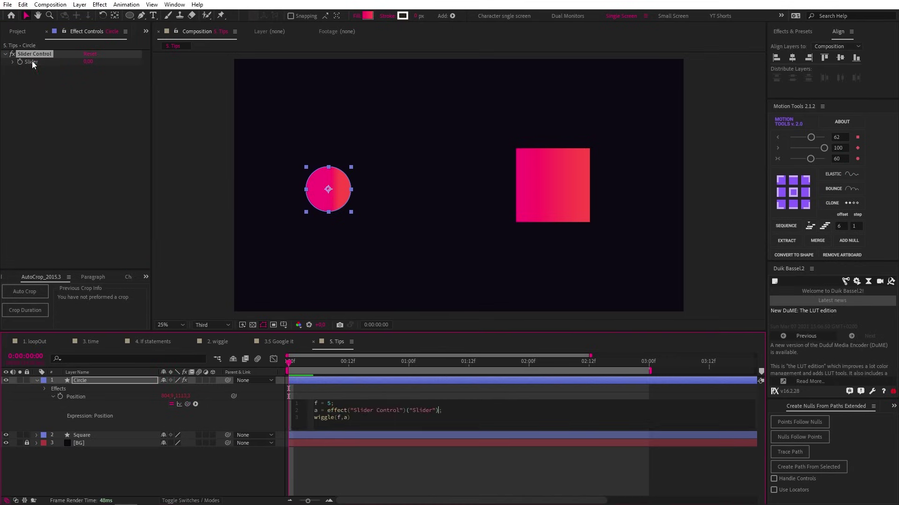
{"action": "left_click", "coordinate": [88, 63]}
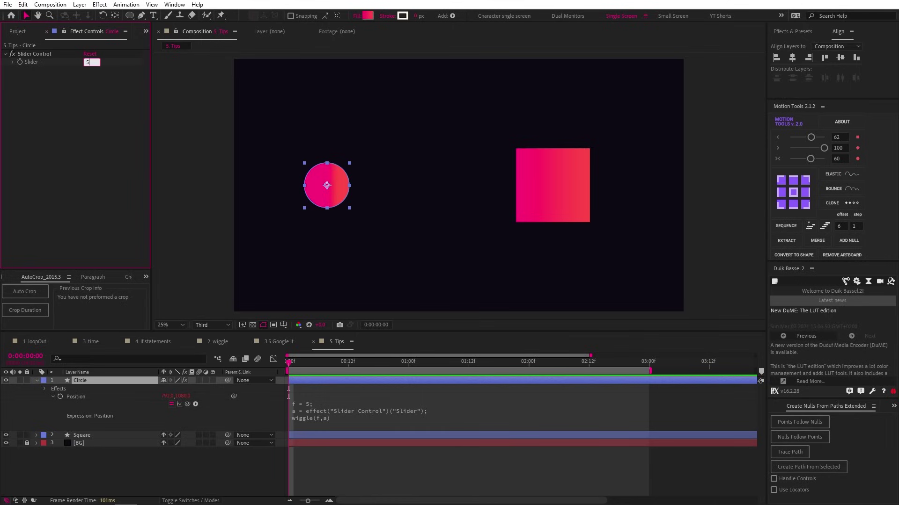
{"action": "key", "text": "Return"}
{"action": "key", "text": "space"}
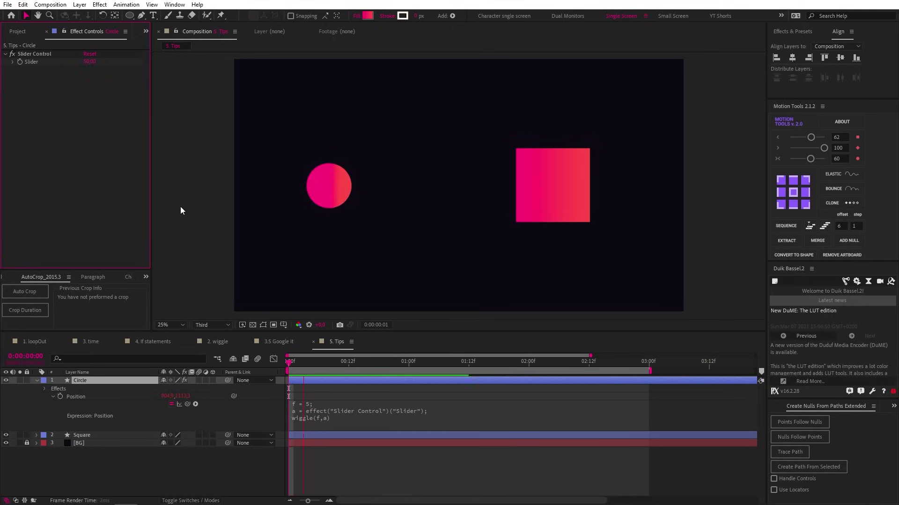